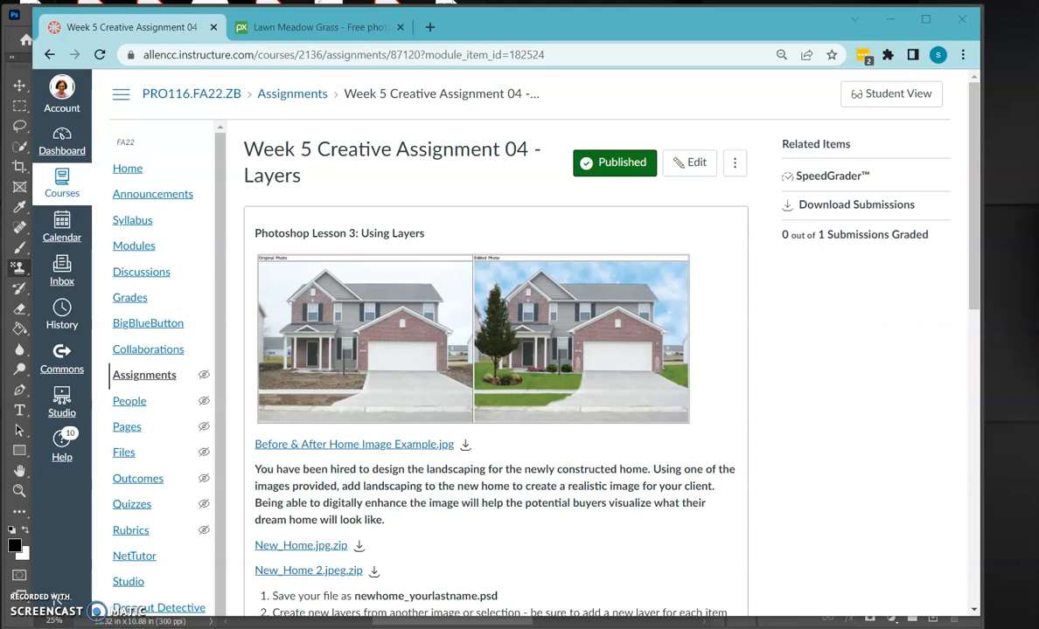
Review the lawn photo's source page, then check the lawn image's size in Photoshop
{"action": "left_click", "coordinate": [335, 33]}
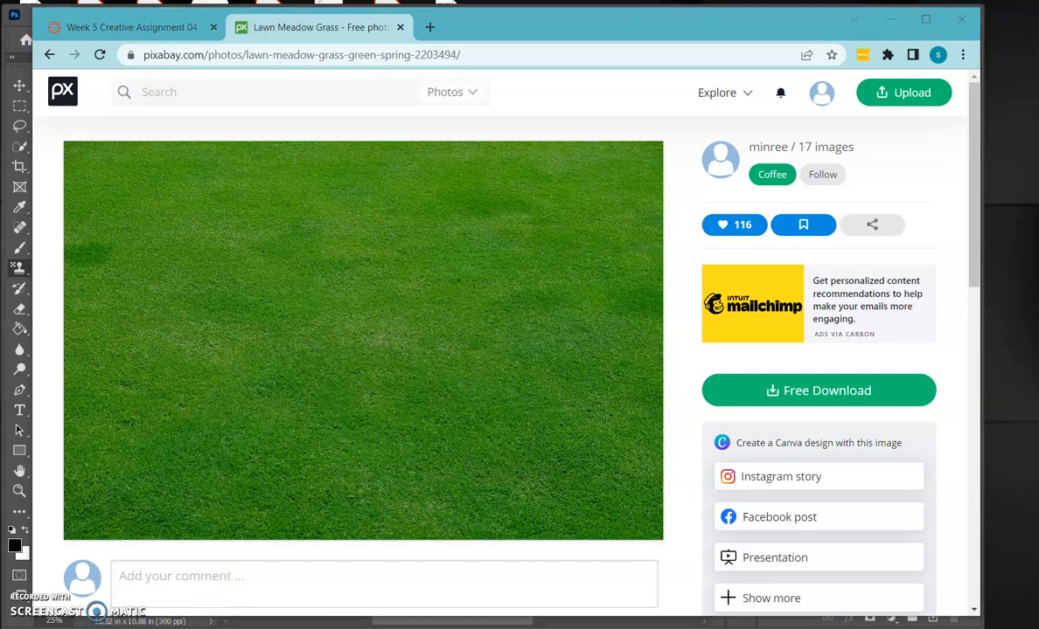
{"action": "key", "text": "alt+Tab"}
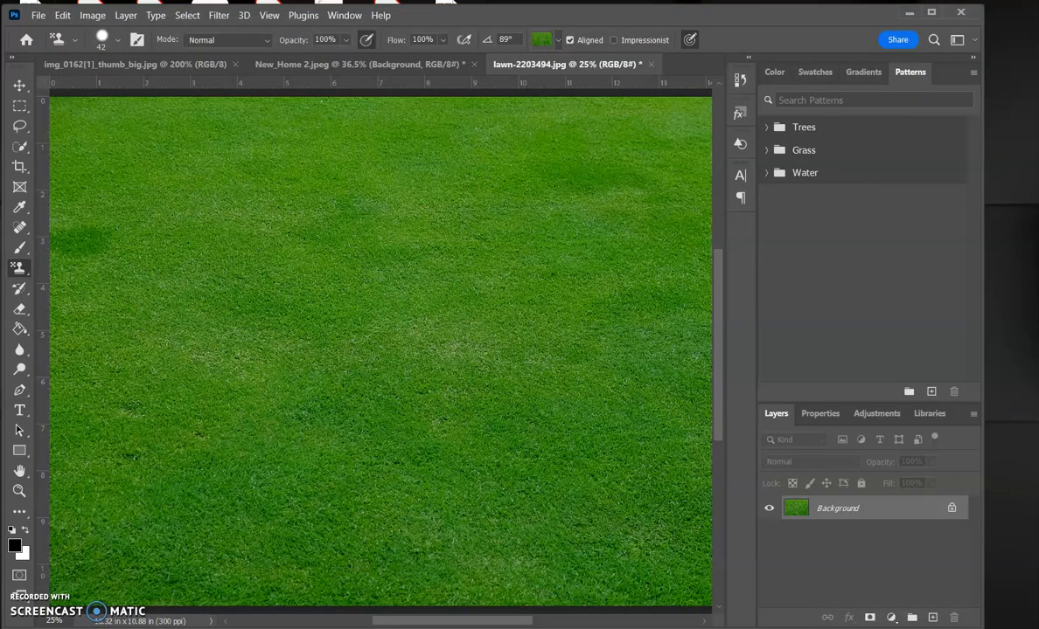
{"action": "left_click", "coordinate": [93, 15]}
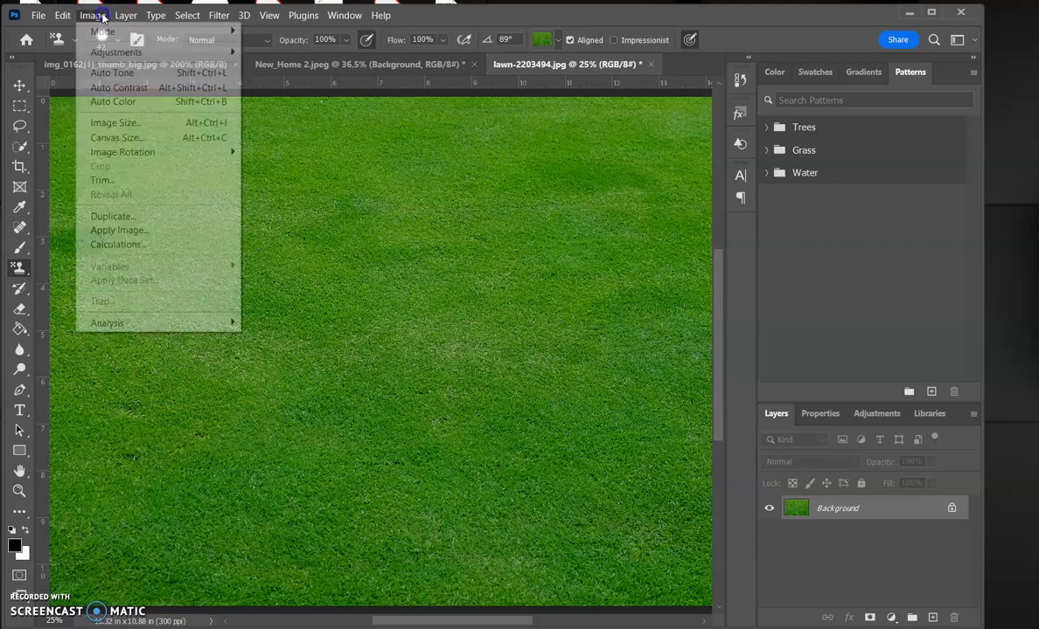
{"action": "left_click", "coordinate": [98, 123]}
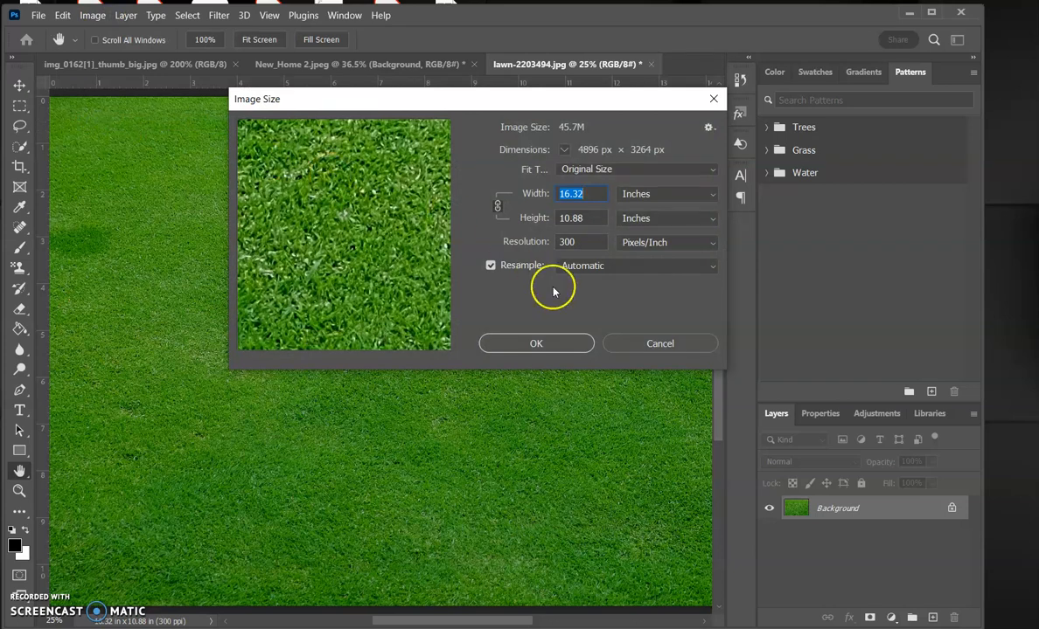
{"action": "left_click", "coordinate": [645, 345]}
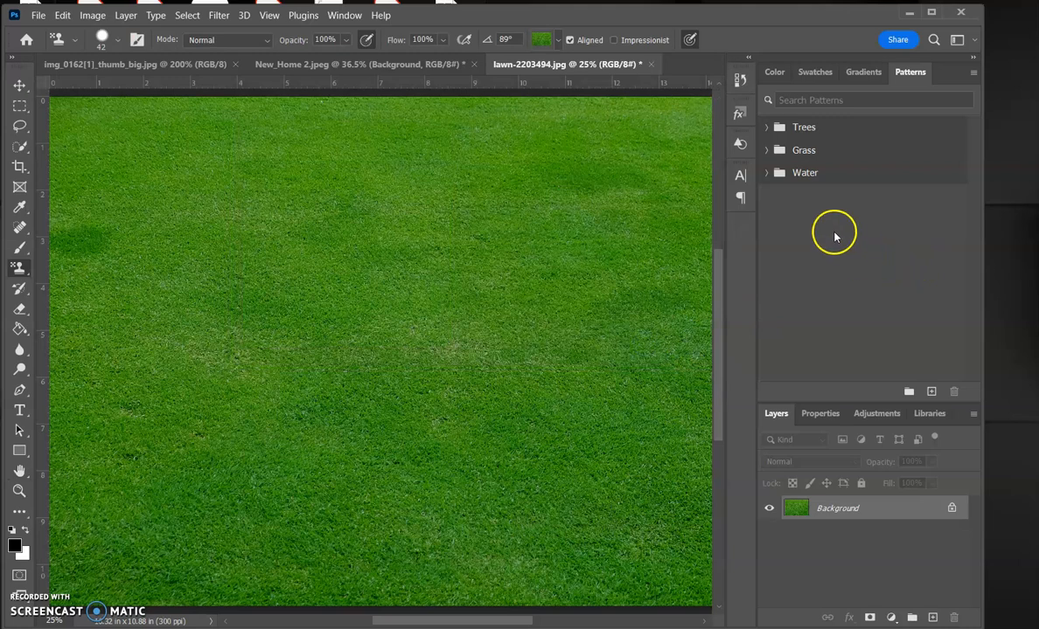
Save the lawn image as a new pattern named Green Grass inside the Grass pattern group
{"action": "left_click", "coordinate": [777, 73]}
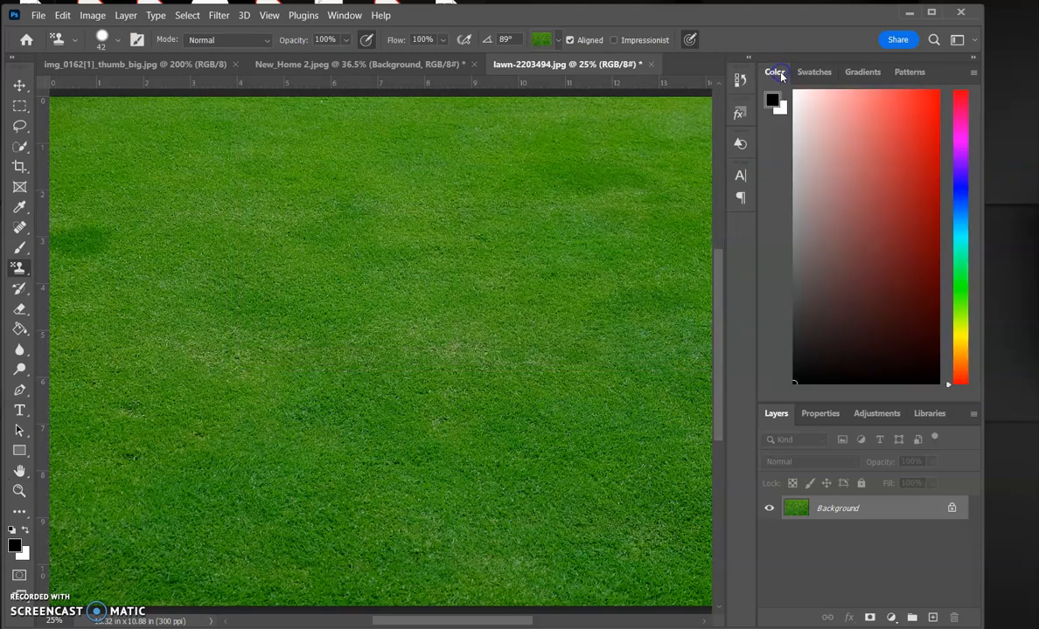
{"action": "left_click", "coordinate": [910, 74]}
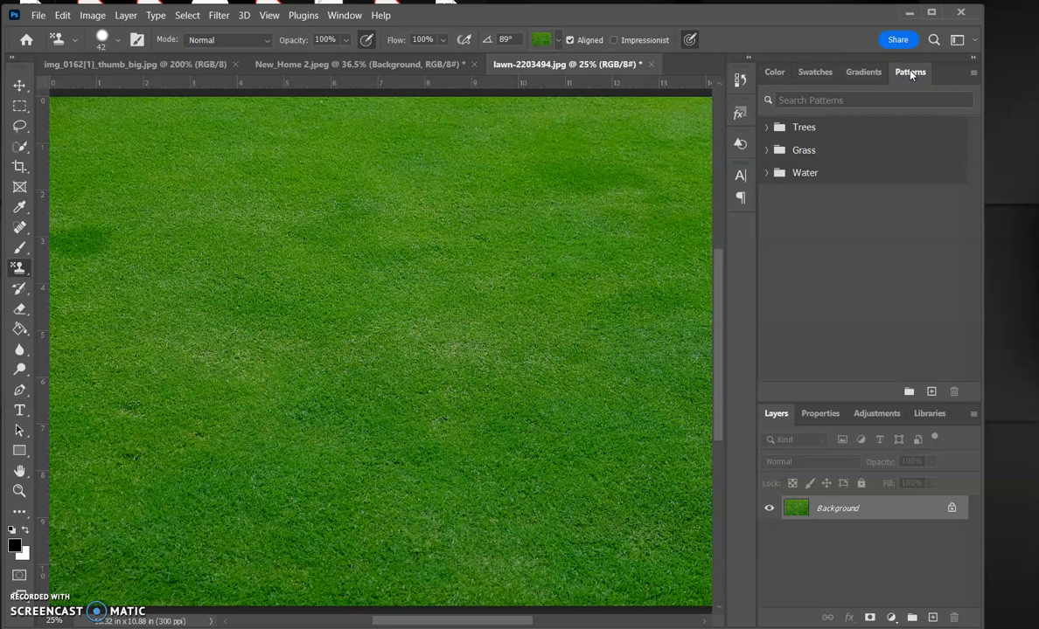
{"action": "left_click", "coordinate": [767, 152]}
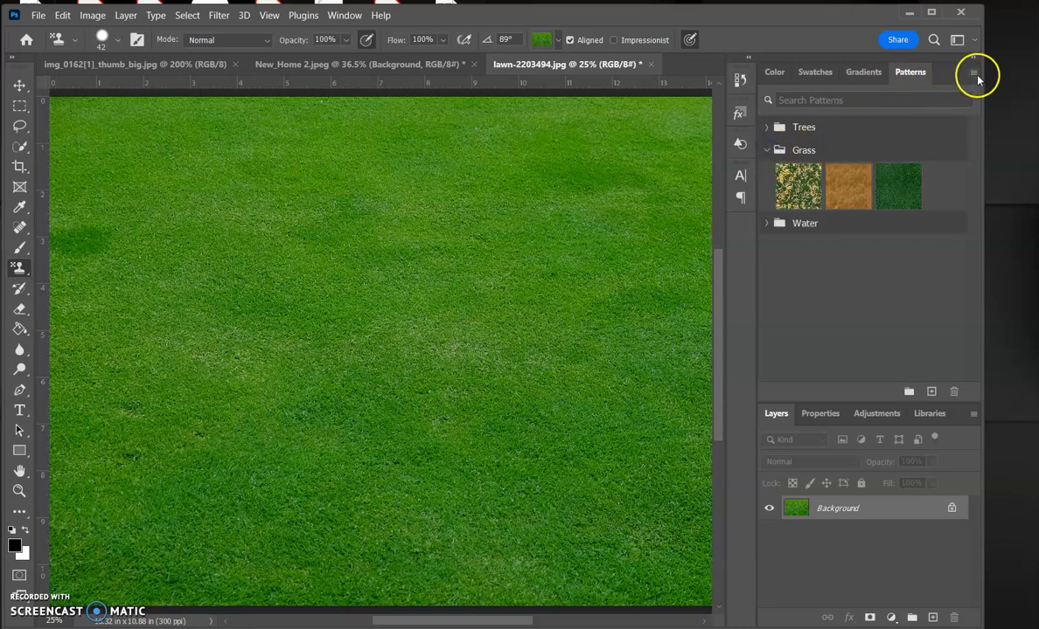
{"action": "left_click", "coordinate": [973, 75]}
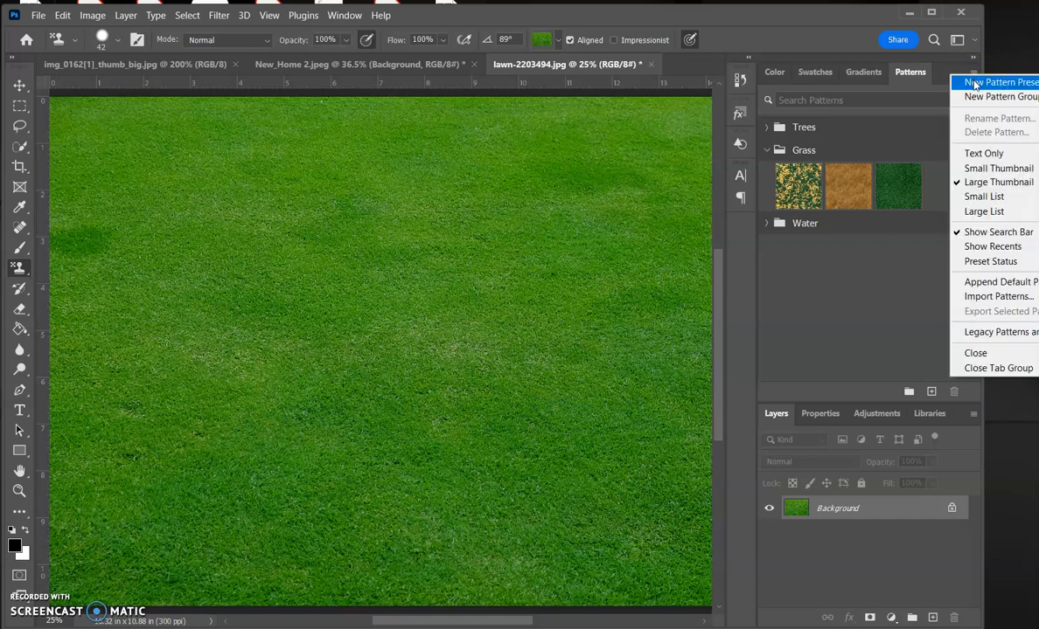
{"action": "left_click", "coordinate": [974, 84]}
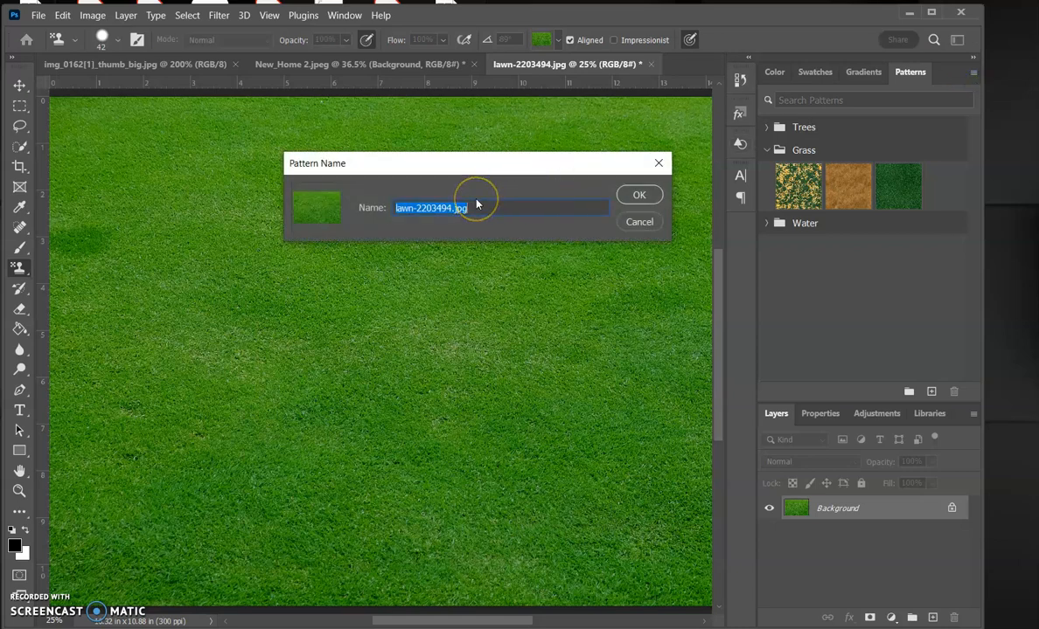
{"action": "key", "text": "BackSpace"}
{"action": "type", "text": "Green Grass"}
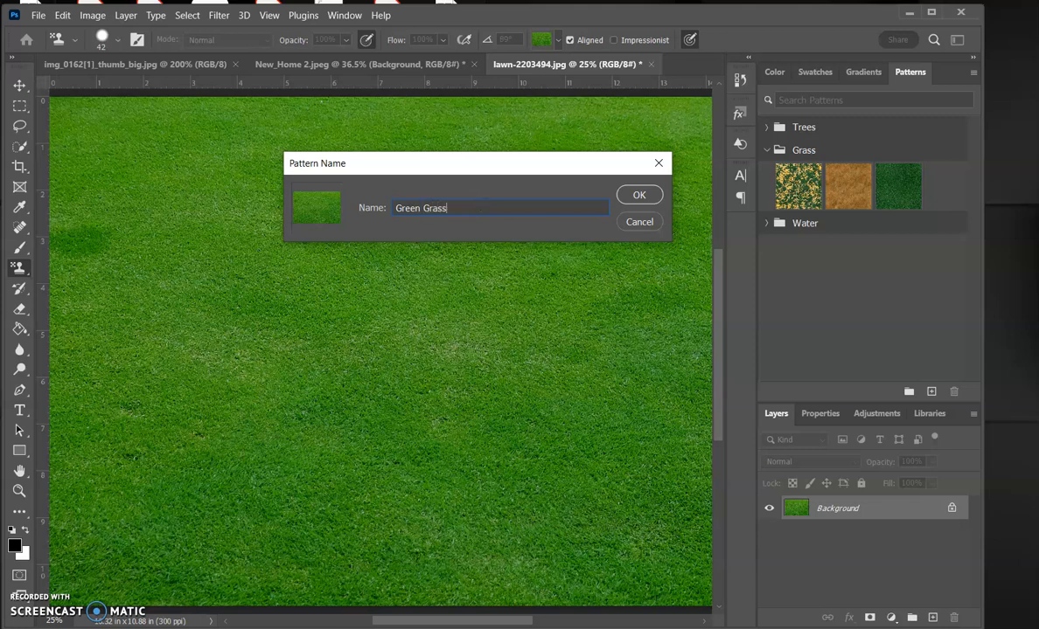
{"action": "left_click", "coordinate": [635, 195]}
{"action": "left_click_drag", "start_coordinate": [767, 254], "coordinate": [944, 185]}
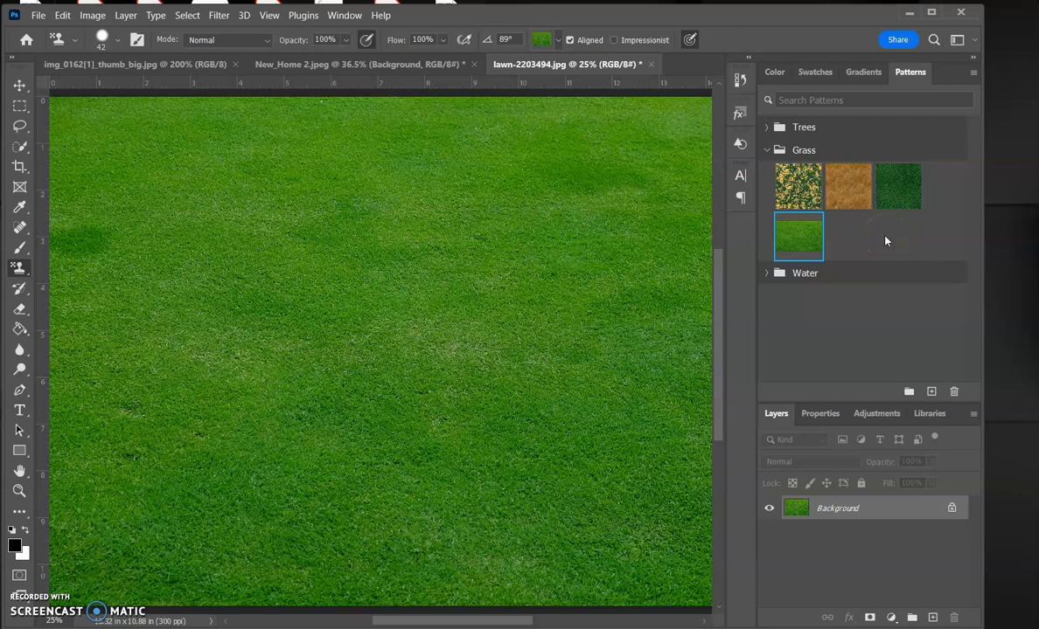
Fill the selected yard area of New_Home 2 with the Green Grass pattern as a fill layer
{"action": "left_click", "coordinate": [406, 68]}
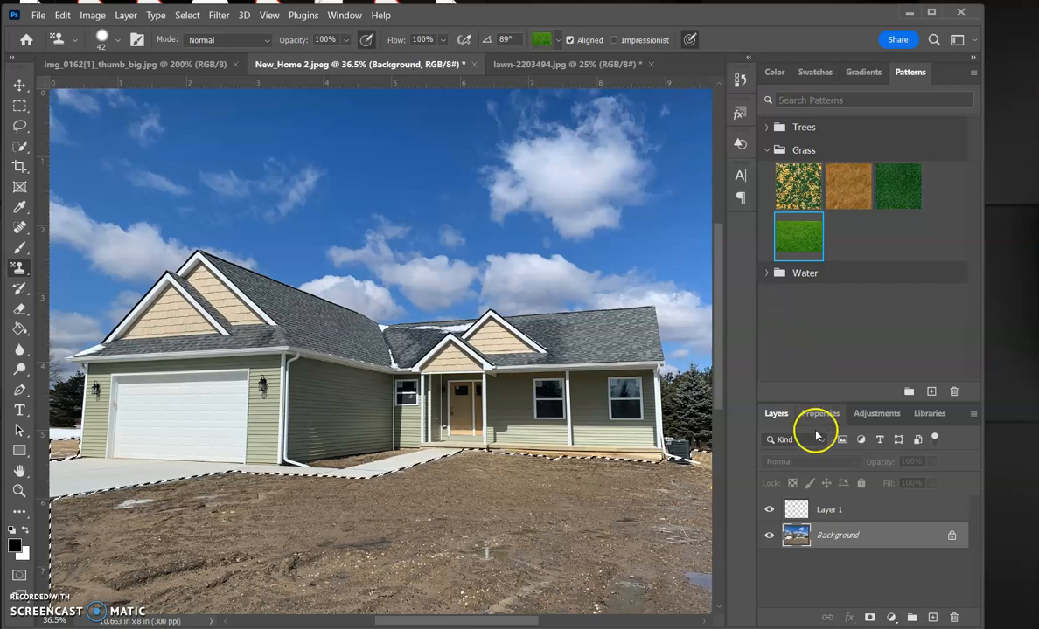
{"action": "left_click", "coordinate": [864, 514]}
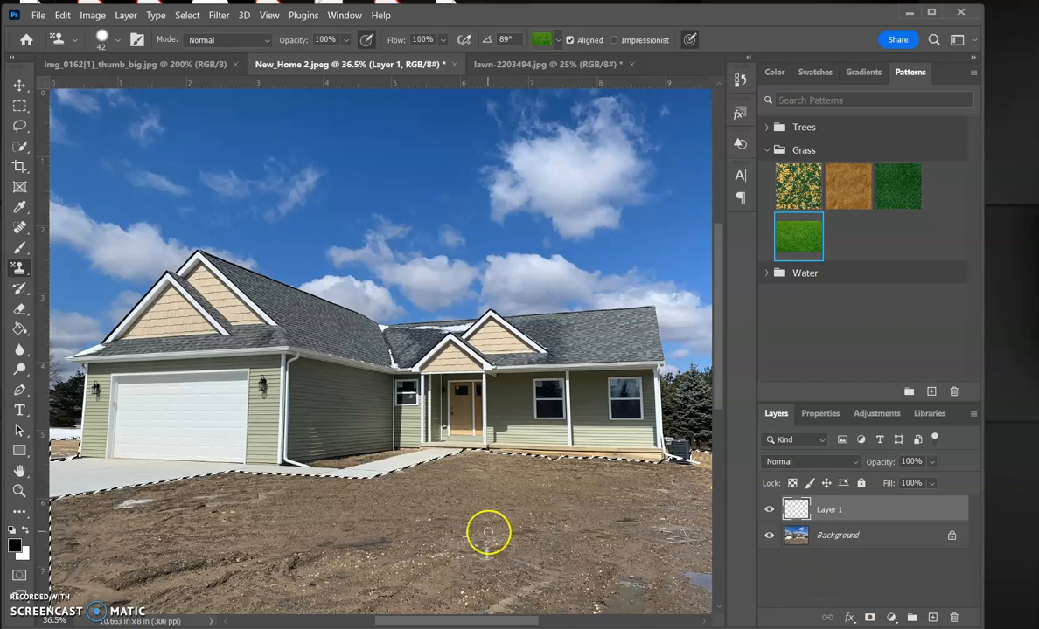
{"action": "right_click", "coordinate": [17, 270]}
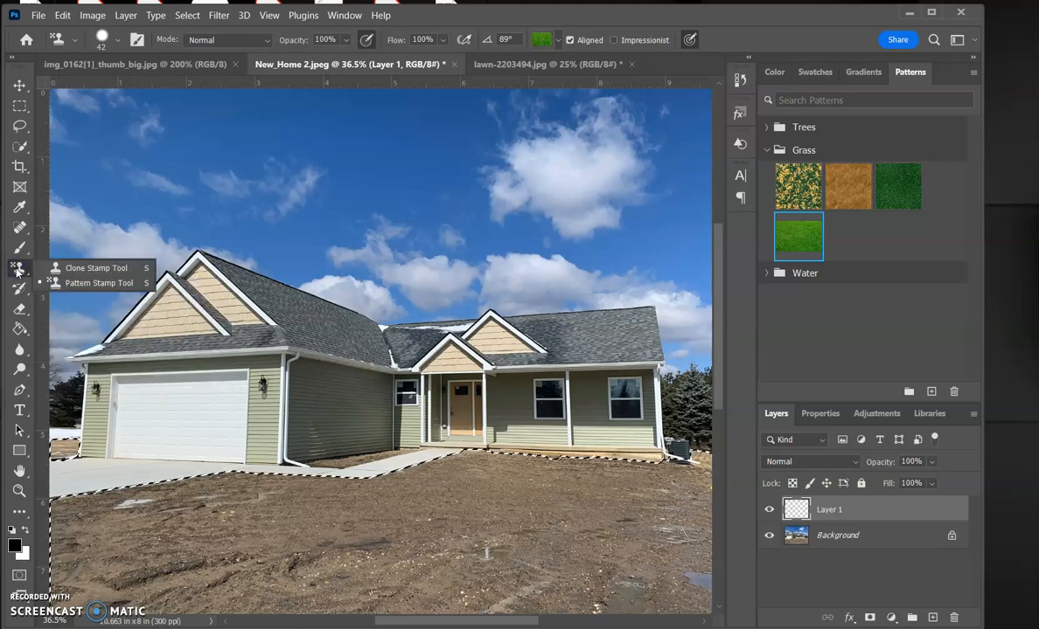
{"action": "left_click", "coordinate": [16, 271]}
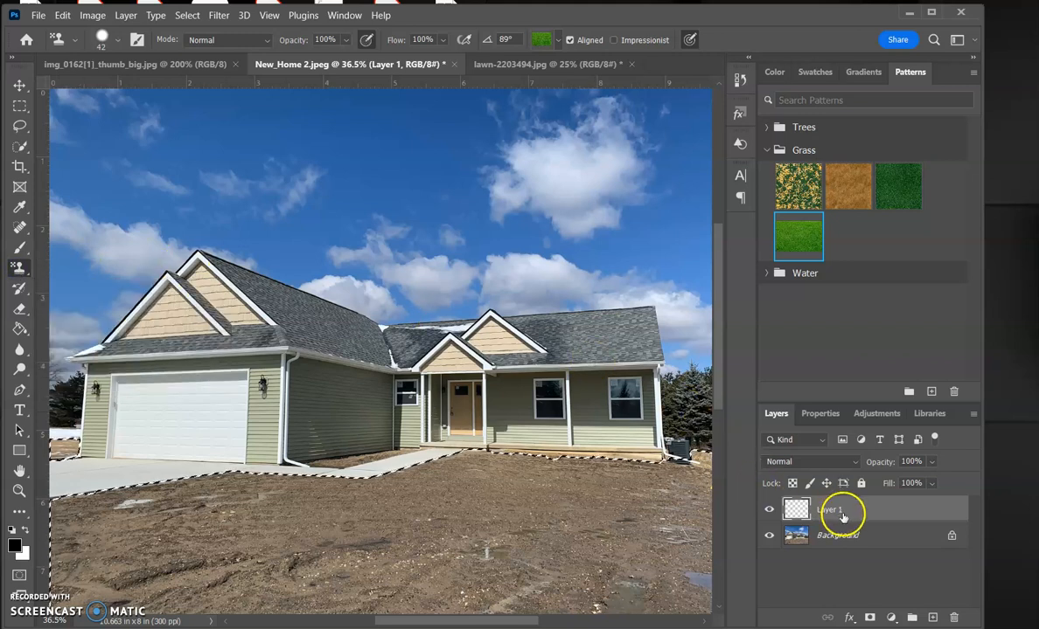
{"action": "left_click", "coordinate": [928, 321]}
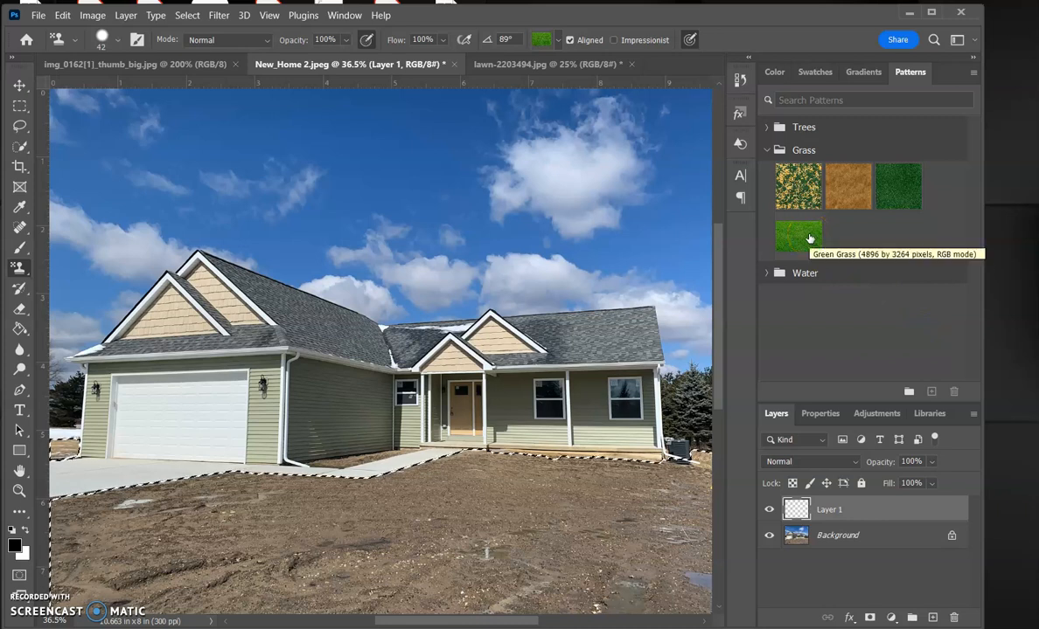
{"action": "left_click", "coordinate": [808, 238]}
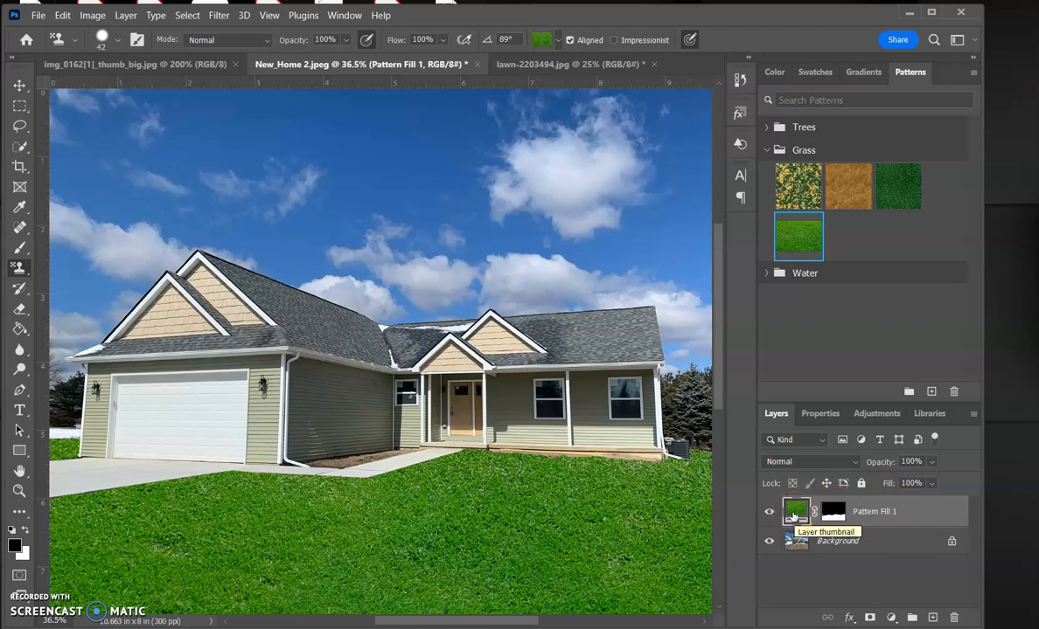
Snap the grass pattern fill to its origin
{"action": "double_click", "coordinate": [794, 512]}
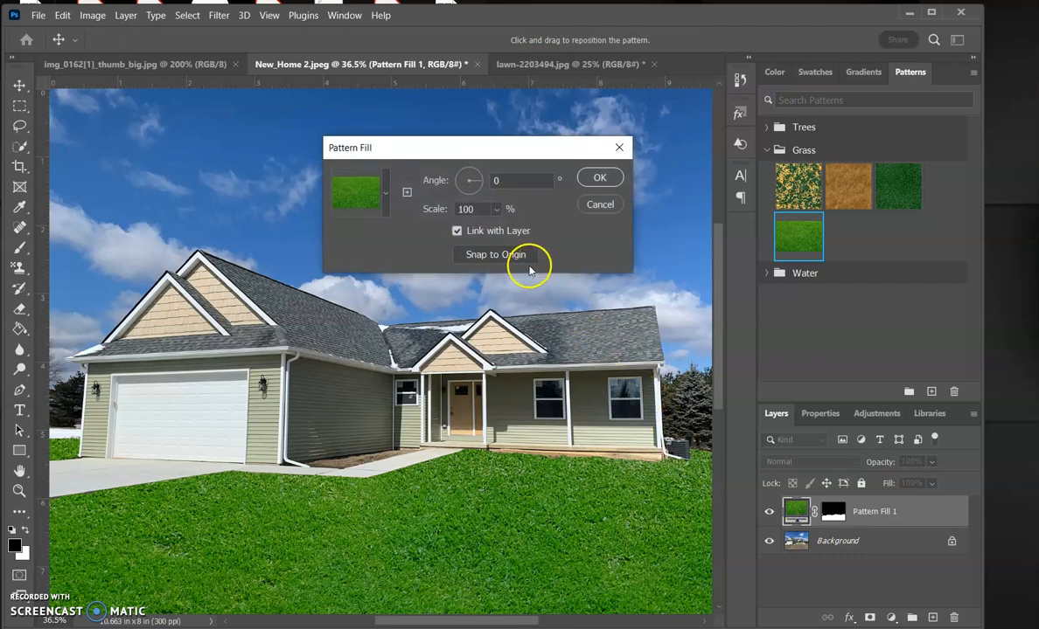
{"action": "left_click", "coordinate": [518, 256]}
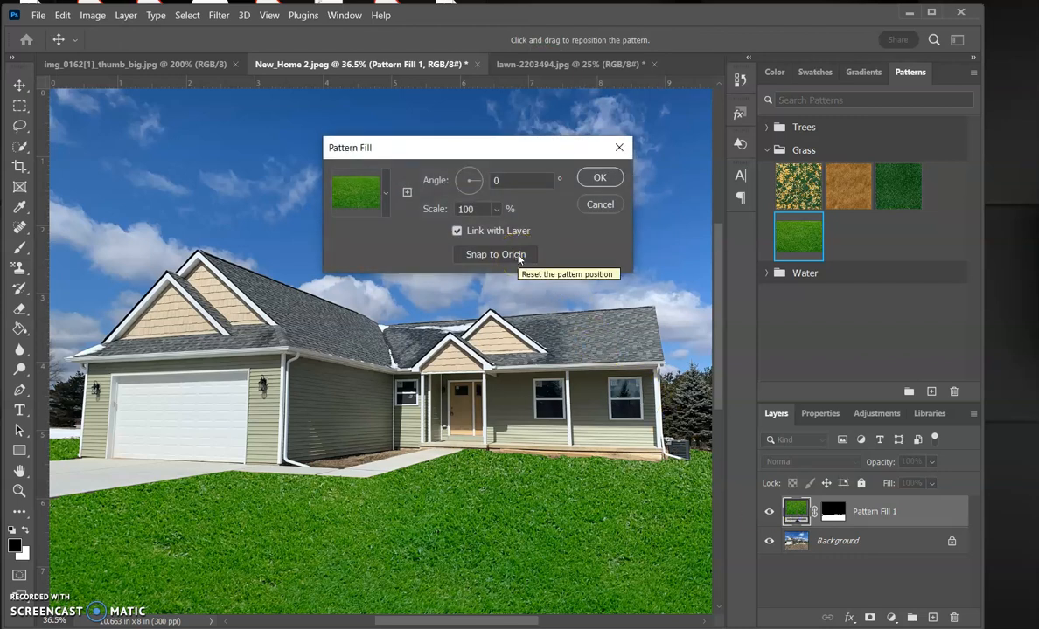
{"action": "left_click", "coordinate": [519, 259]}
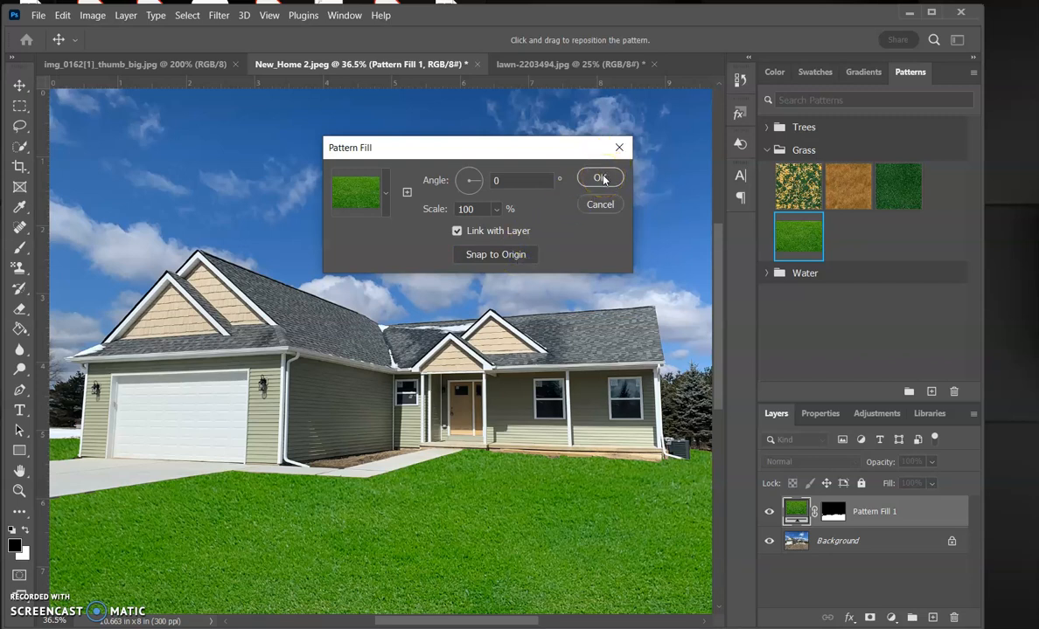
{"action": "left_click", "coordinate": [602, 179]}
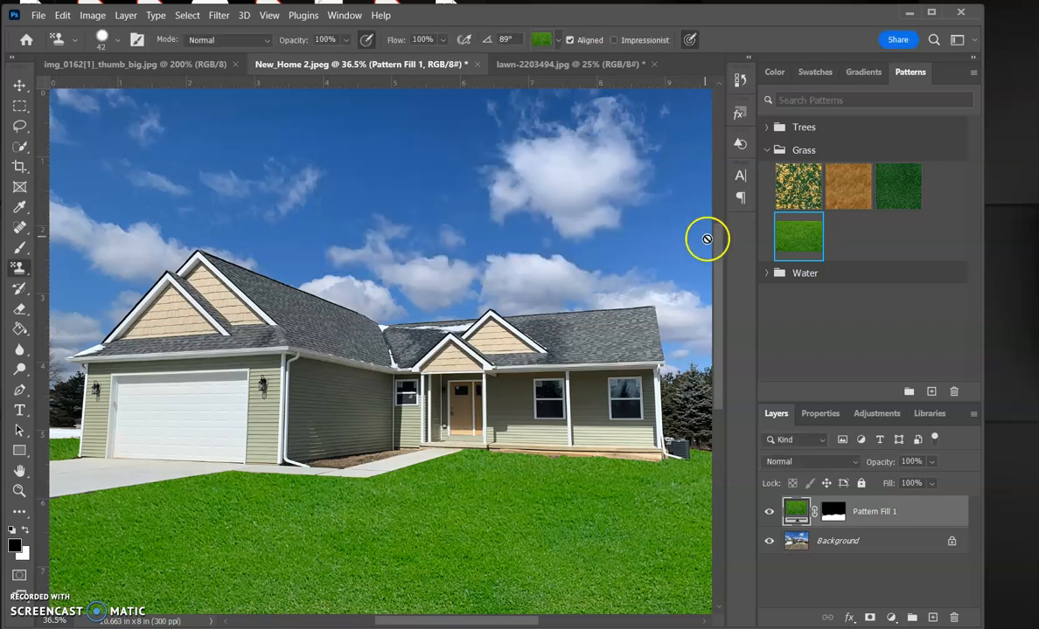
Add a Hue/Saturation adjustment clipped to the grass fill with Lightness +15 and Hue -9
{"action": "left_click", "coordinate": [872, 416]}
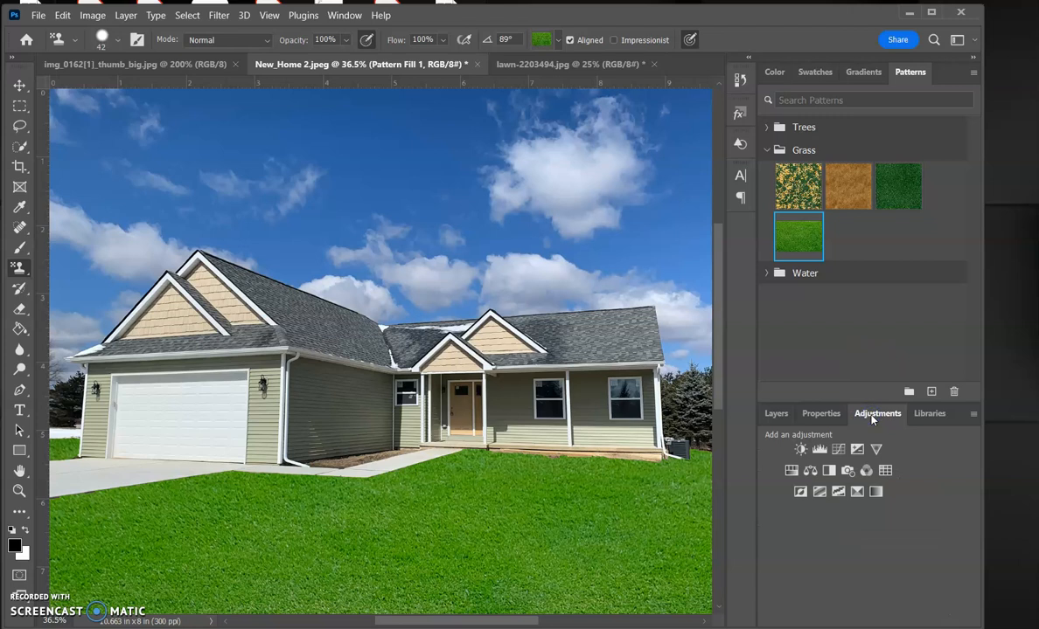
{"action": "left_click", "coordinate": [790, 472]}
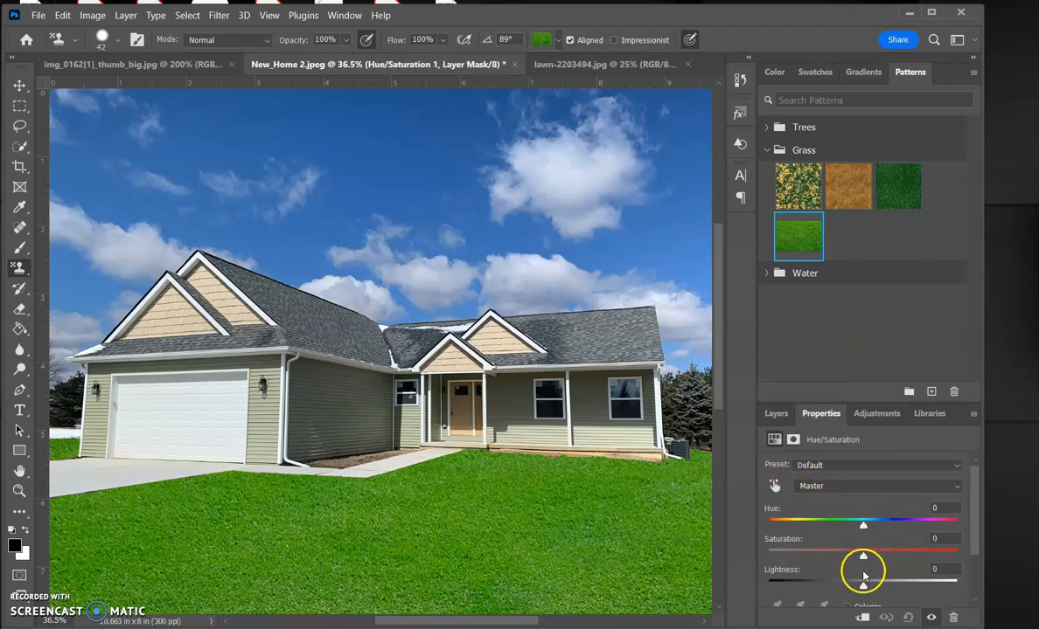
{"action": "left_click_drag", "start_coordinate": [862, 584], "coordinate": [876, 584]}
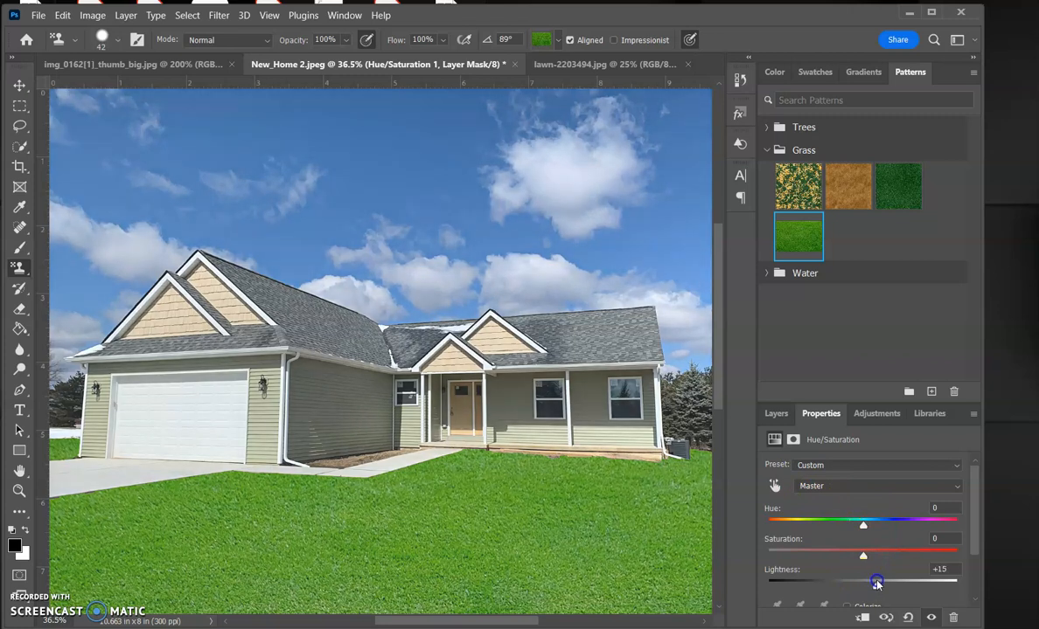
{"action": "left_click_drag", "start_coordinate": [859, 537], "coordinate": [855, 526]}
{"action": "left_click", "coordinate": [861, 618]}
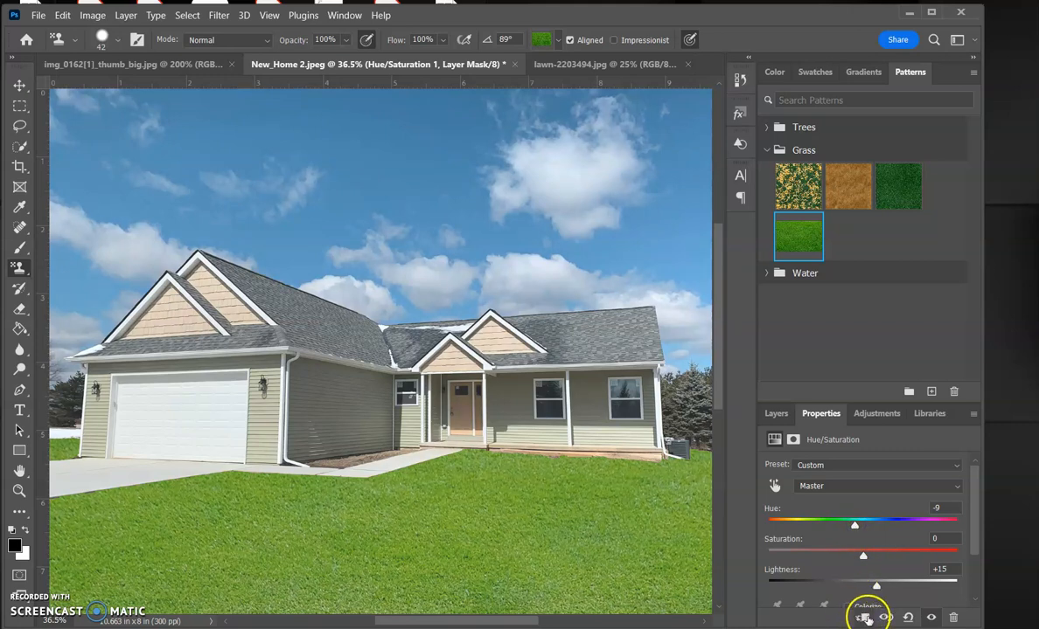
{"action": "left_click", "coordinate": [865, 619]}
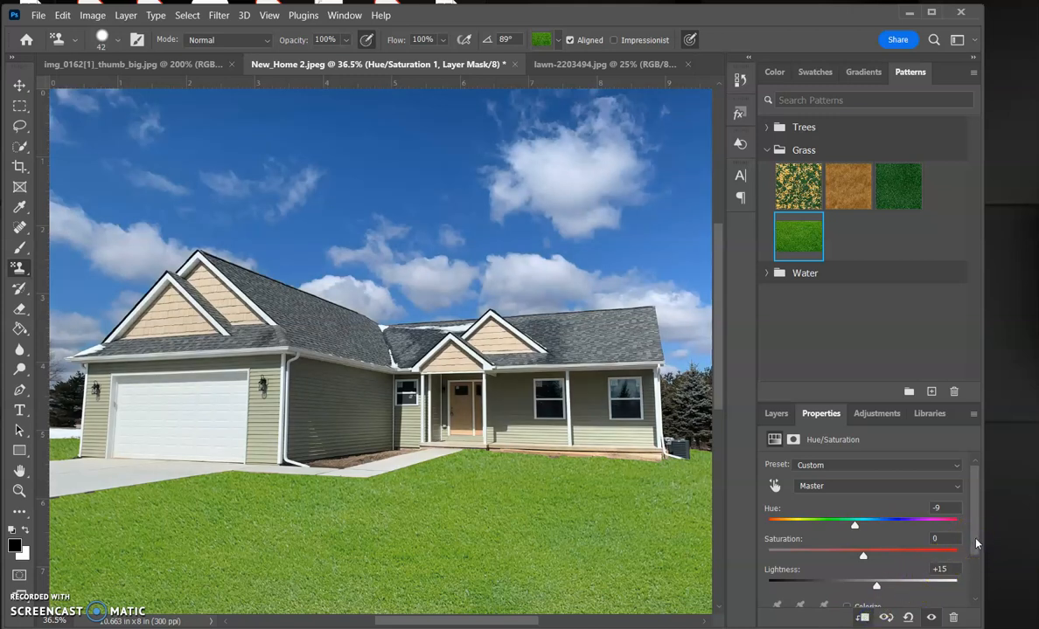
{"action": "left_click_drag", "start_coordinate": [976, 543], "coordinate": [976, 587]}
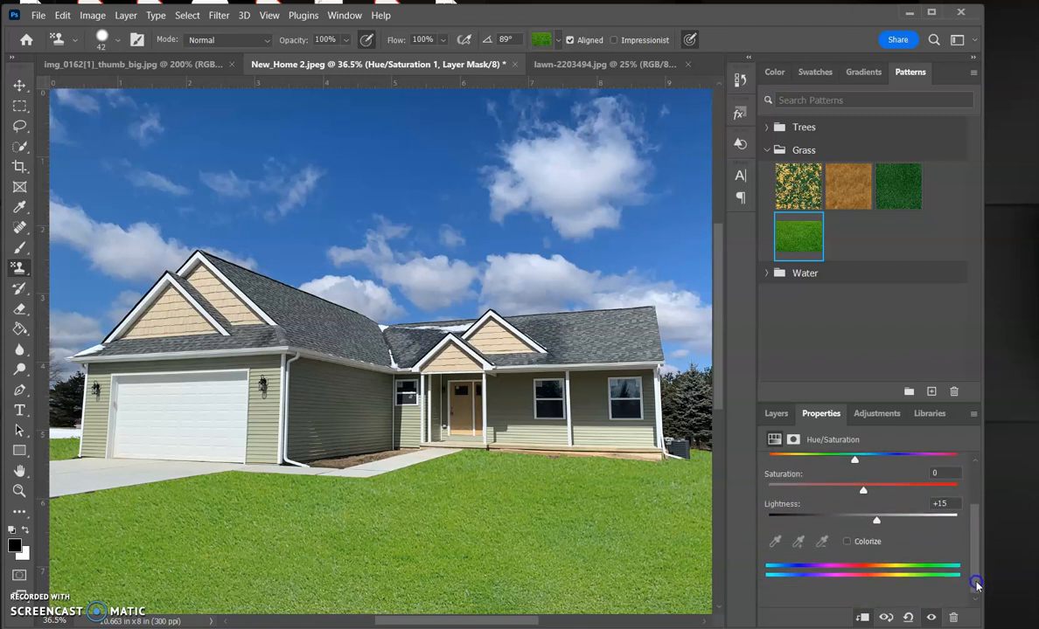
Add the Legacy Patterns and More set to the patterns library
{"action": "left_click", "coordinate": [974, 76]}
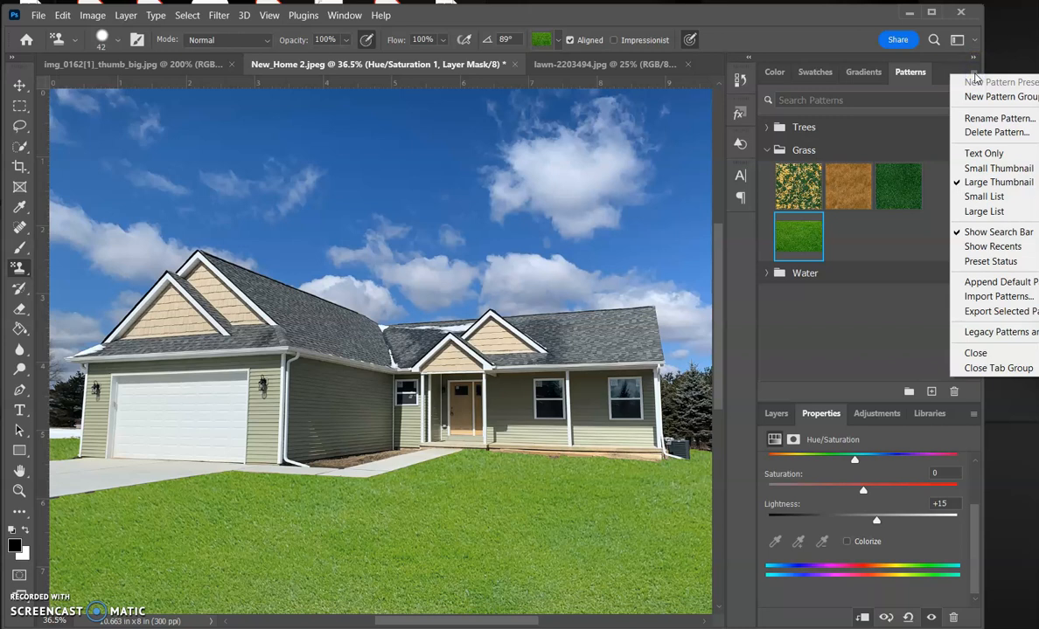
{"action": "left_click", "coordinate": [974, 297]}
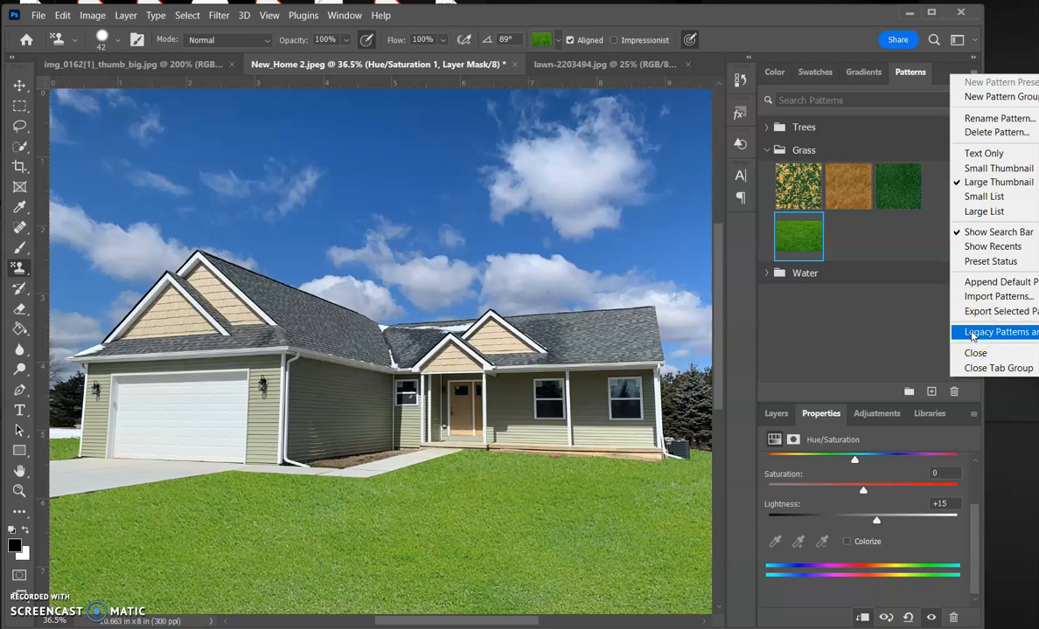
{"action": "left_click", "coordinate": [972, 333]}
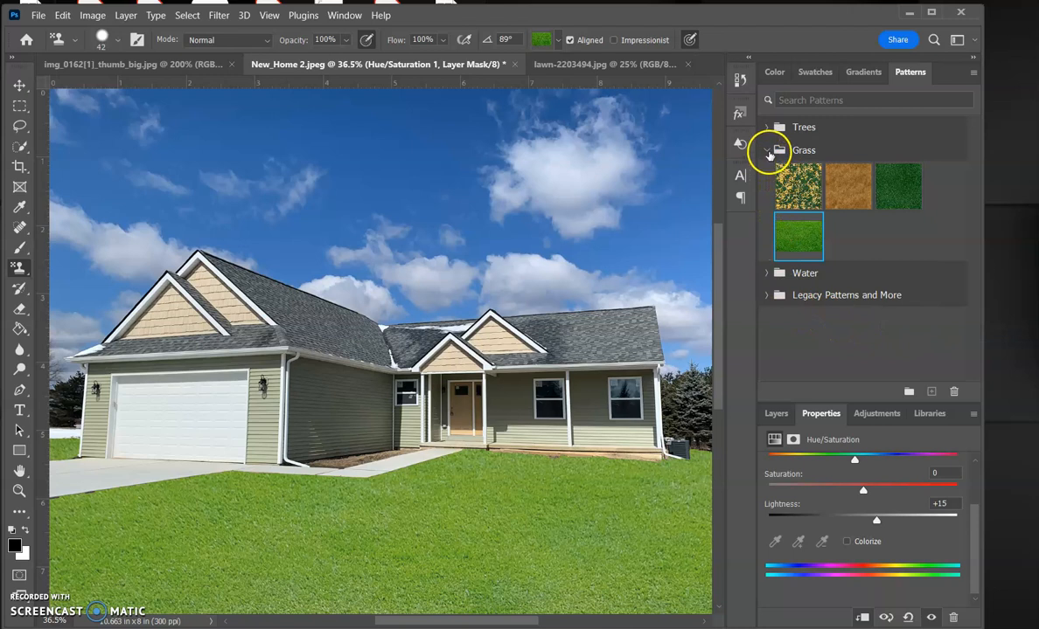
Browse the Legacy Patterns and More folders, including Nature Patterns and Rock Patterns, for suitable textures
{"action": "left_click", "coordinate": [767, 150]}
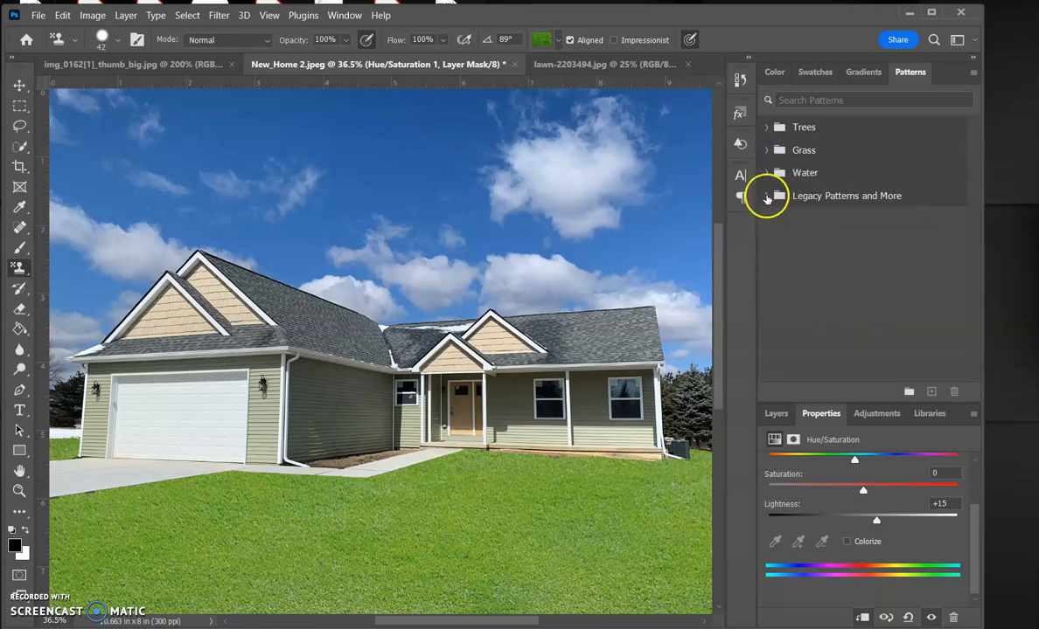
{"action": "left_click", "coordinate": [766, 195]}
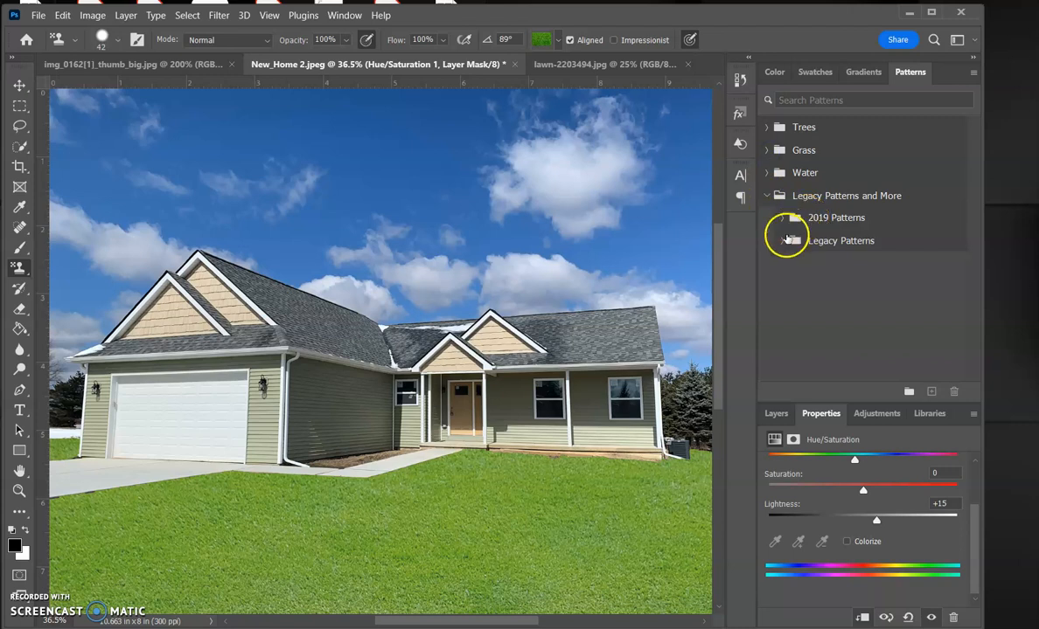
{"action": "left_click", "coordinate": [783, 241]}
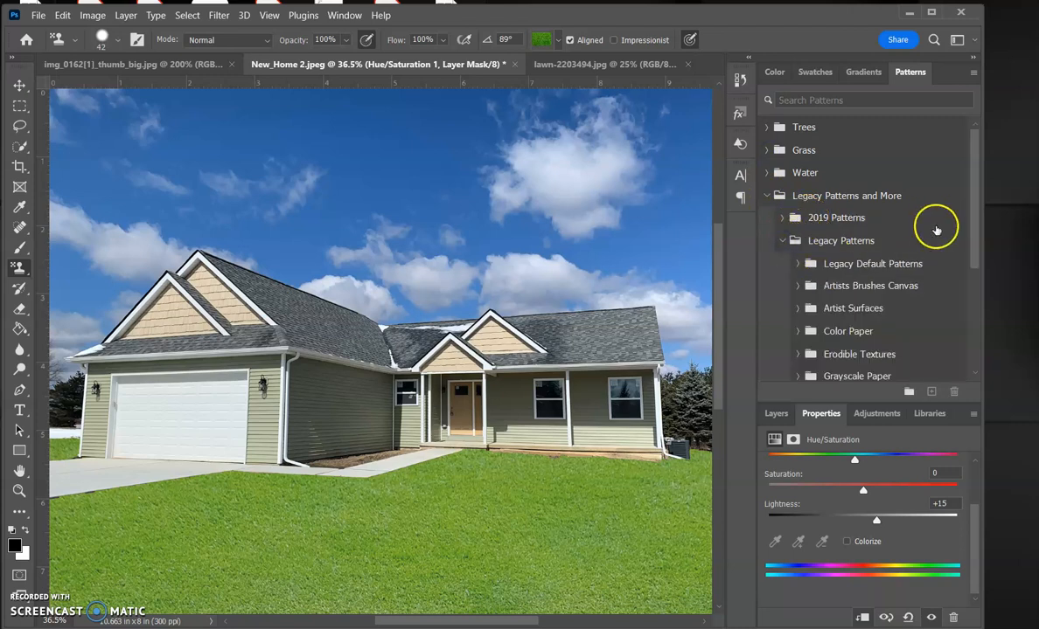
{"action": "left_click_drag", "start_coordinate": [974, 235], "coordinate": [974, 334]}
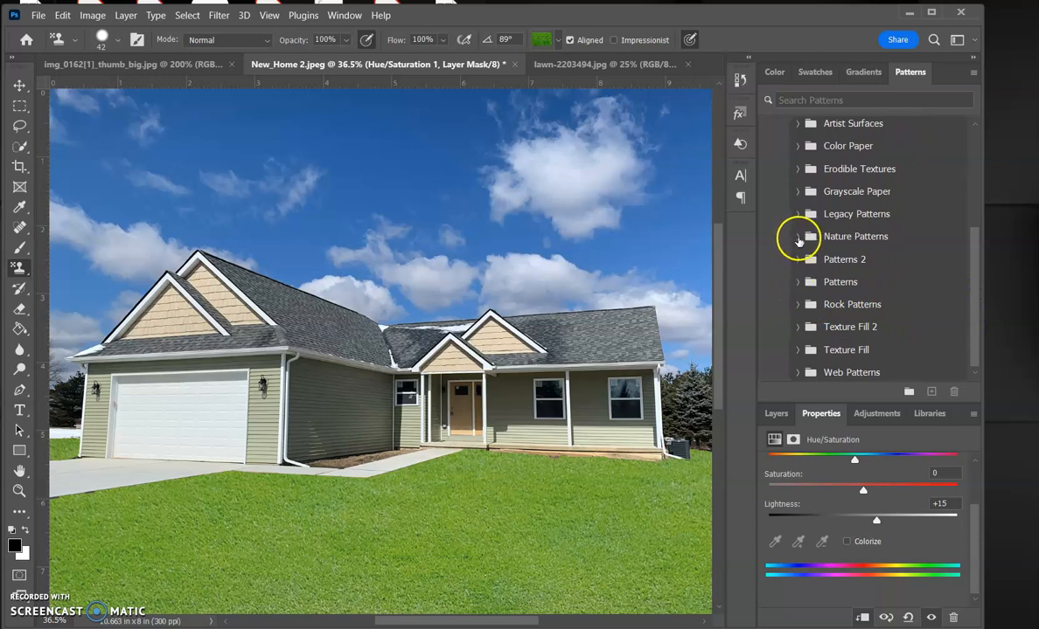
{"action": "left_click", "coordinate": [796, 237]}
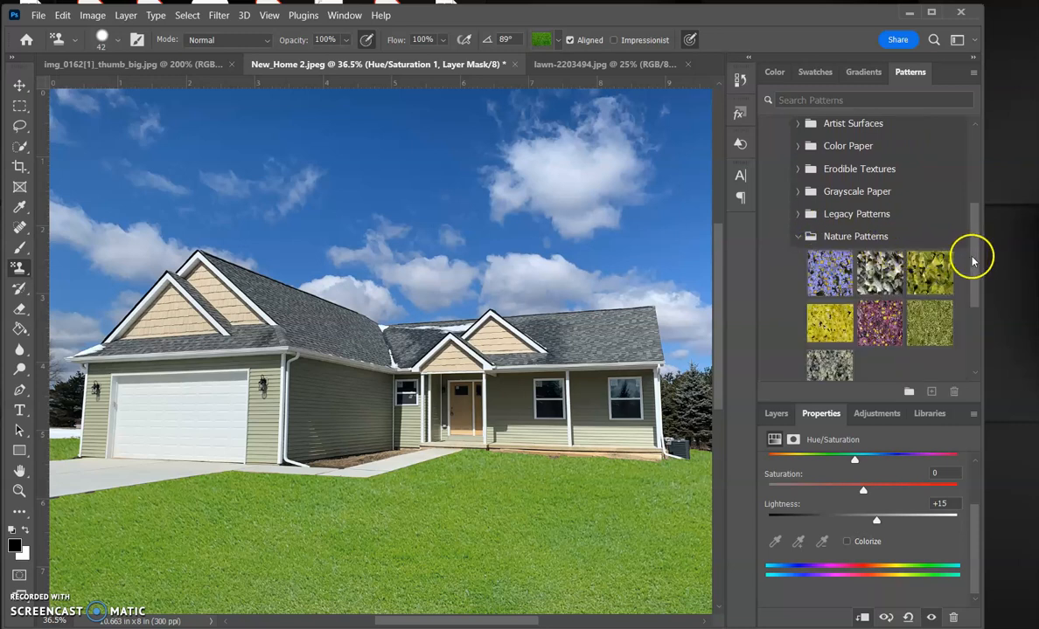
{"action": "left_click", "coordinate": [797, 237]}
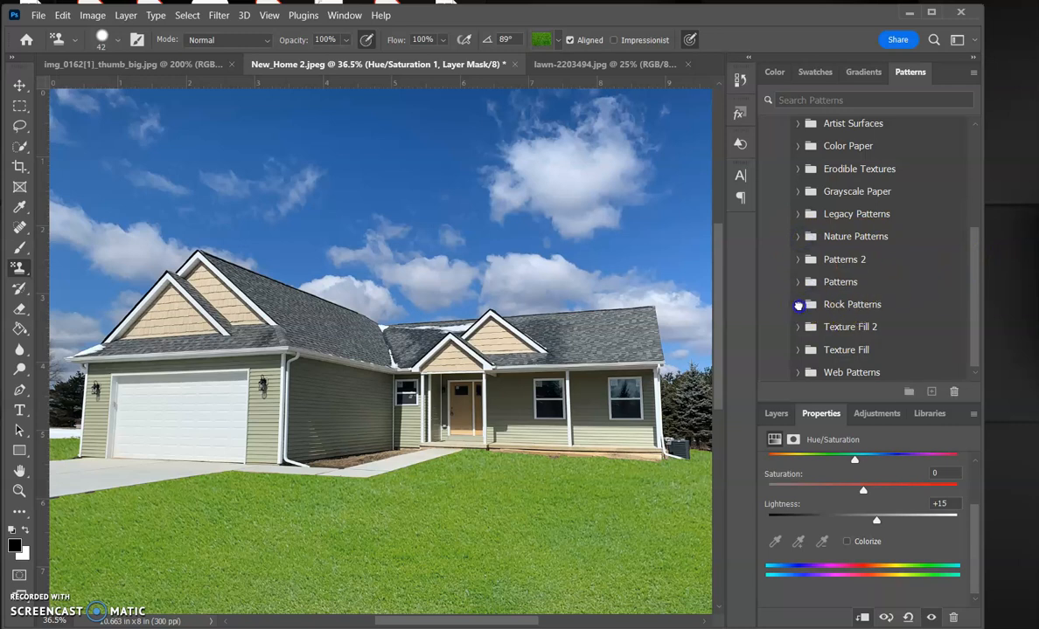
{"action": "left_click", "coordinate": [796, 305]}
{"action": "left_click_drag", "start_coordinate": [974, 271], "coordinate": [976, 295]}
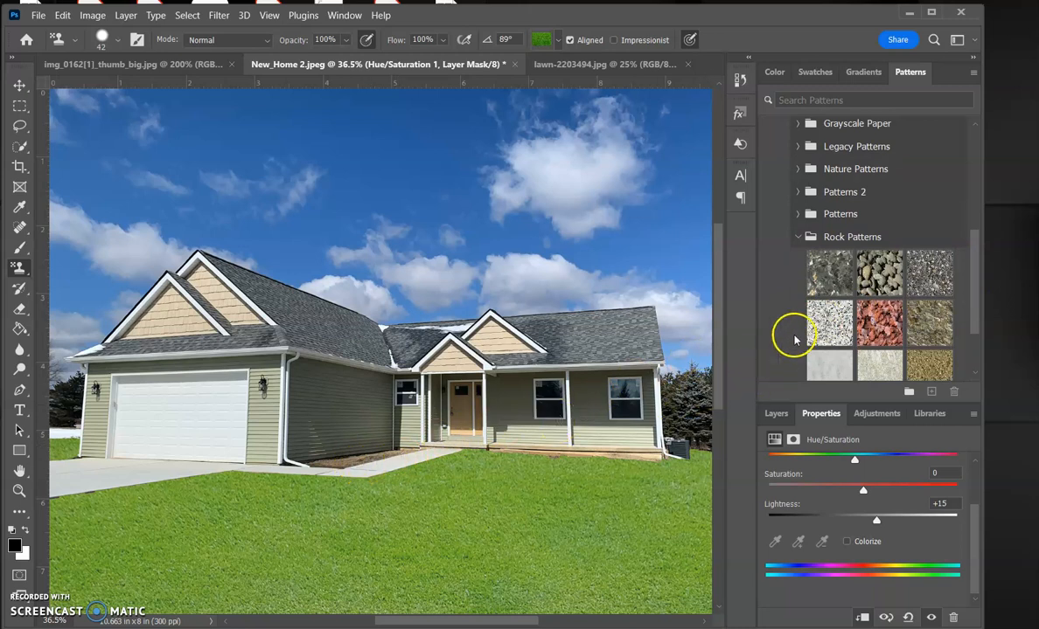
{"action": "left_click", "coordinate": [796, 237]}
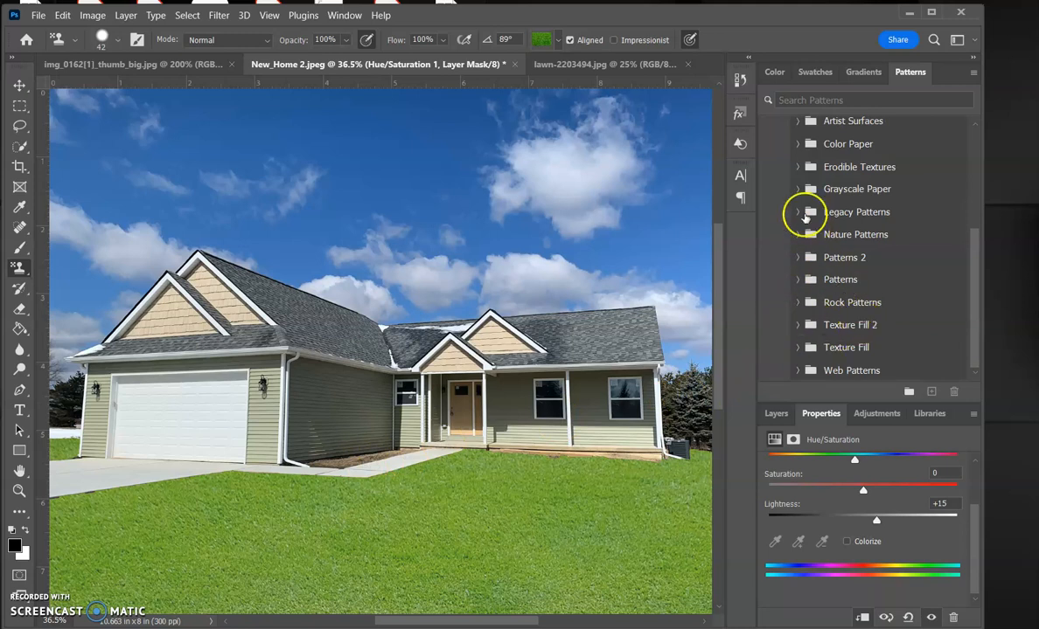
{"action": "left_click", "coordinate": [775, 413]}
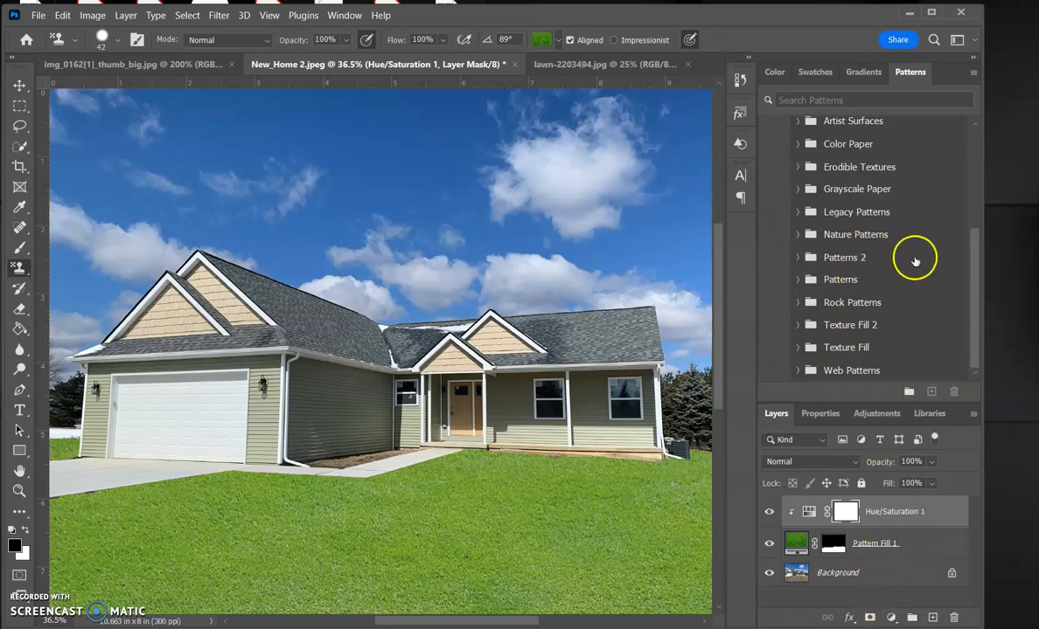
{"action": "left_click_drag", "start_coordinate": [976, 285], "coordinate": [971, 175]}
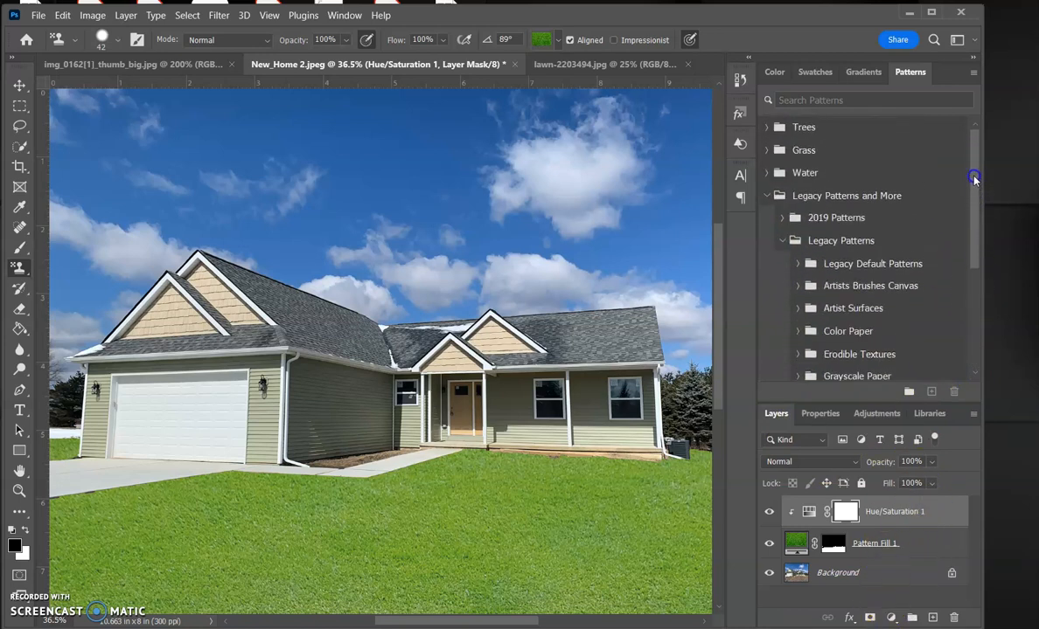
{"action": "left_click", "coordinate": [766, 197]}
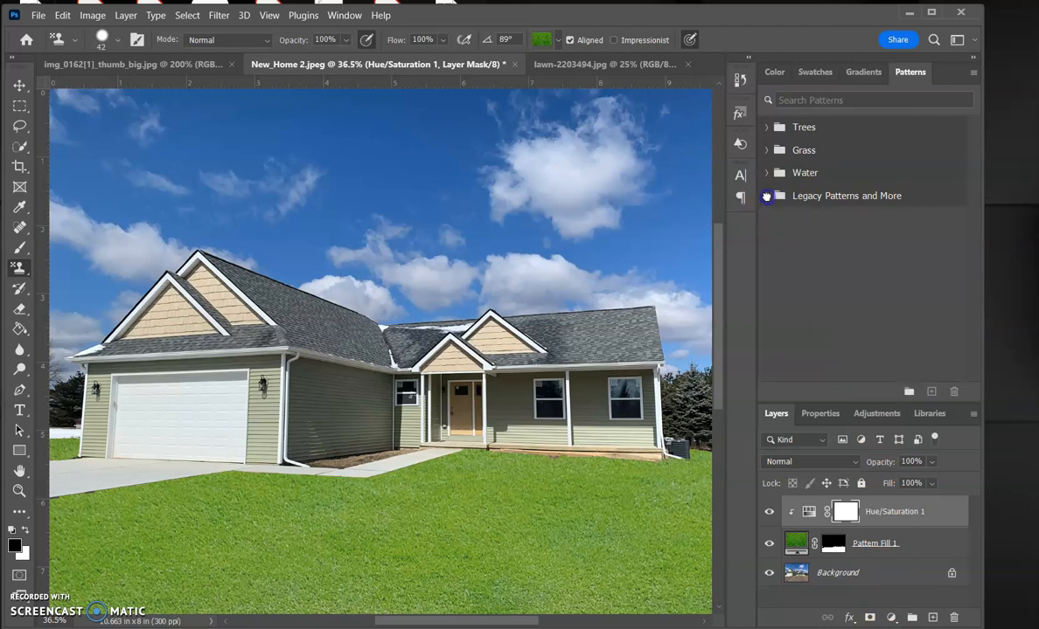
Swap the lawn's pattern fill to the darker Grass pattern from the Grass folder
{"action": "left_click", "coordinate": [765, 152]}
{"action": "left_click", "coordinate": [797, 543]}
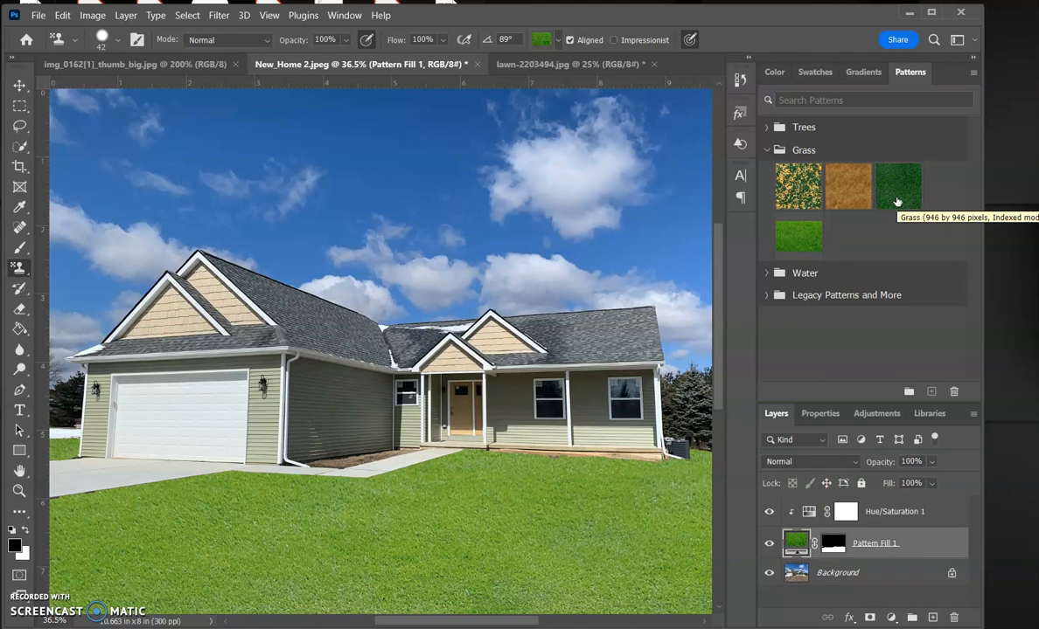
{"action": "left_click", "coordinate": [896, 202]}
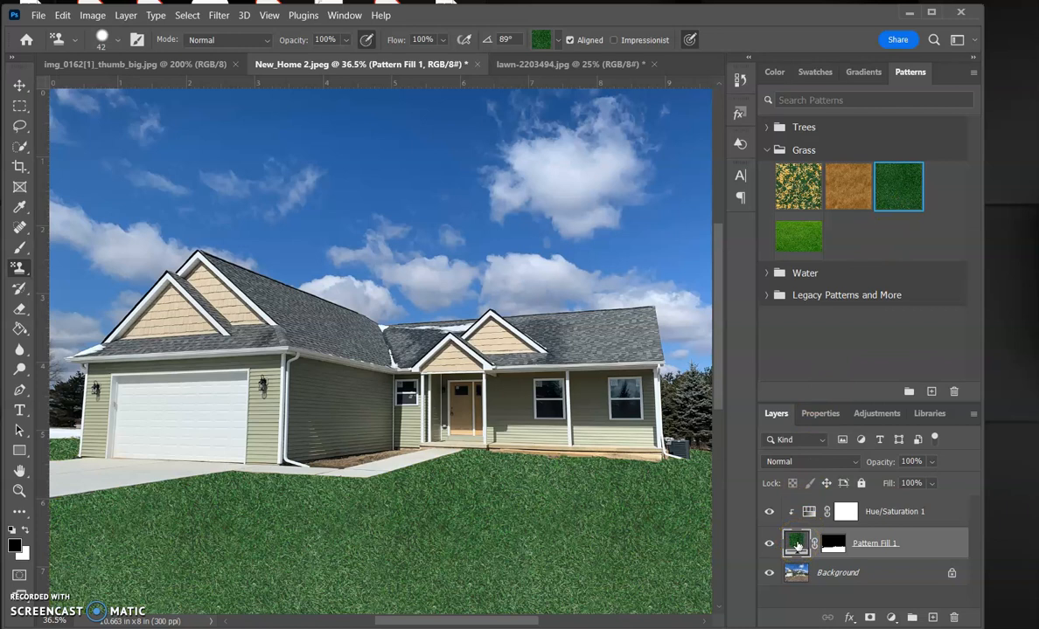
Set the grass pattern fill's scale to 70%
{"action": "double_click", "coordinate": [796, 544]}
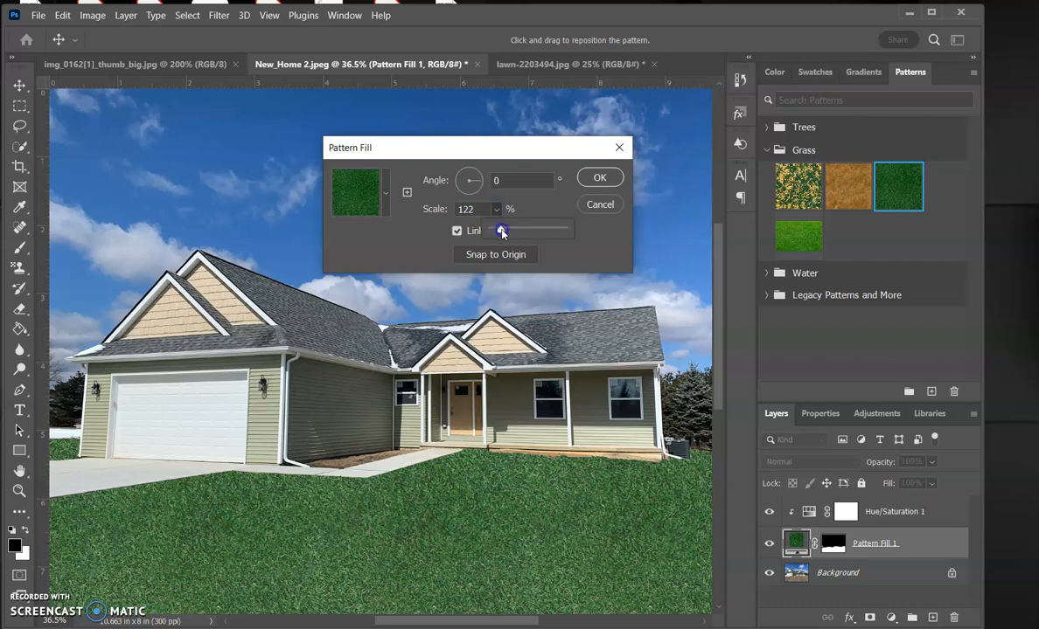
{"action": "left_click", "coordinate": [466, 206]}
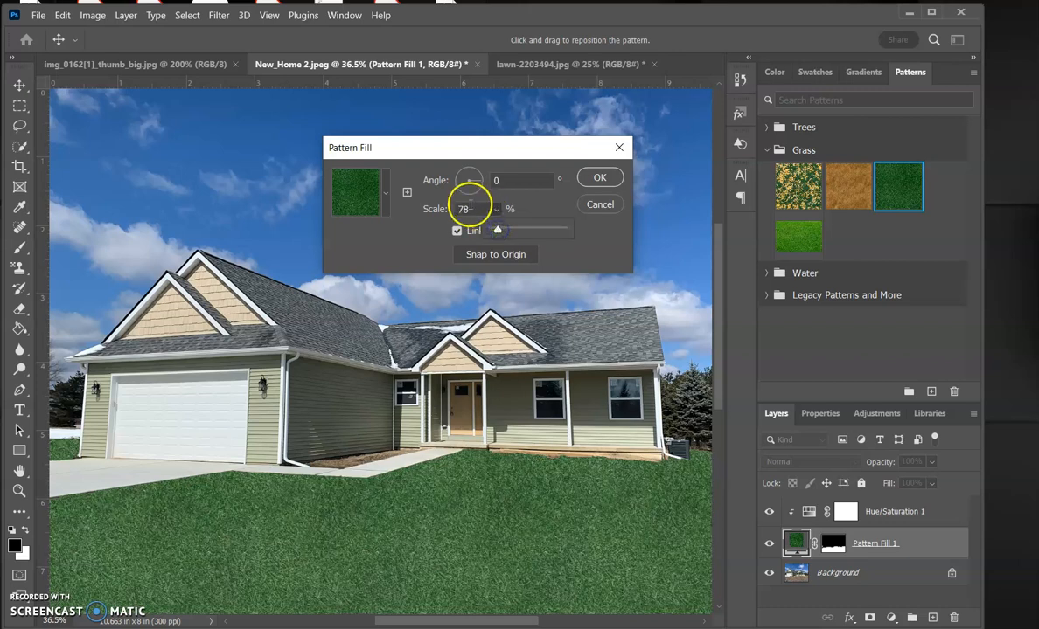
{"action": "type", "text": "7"}
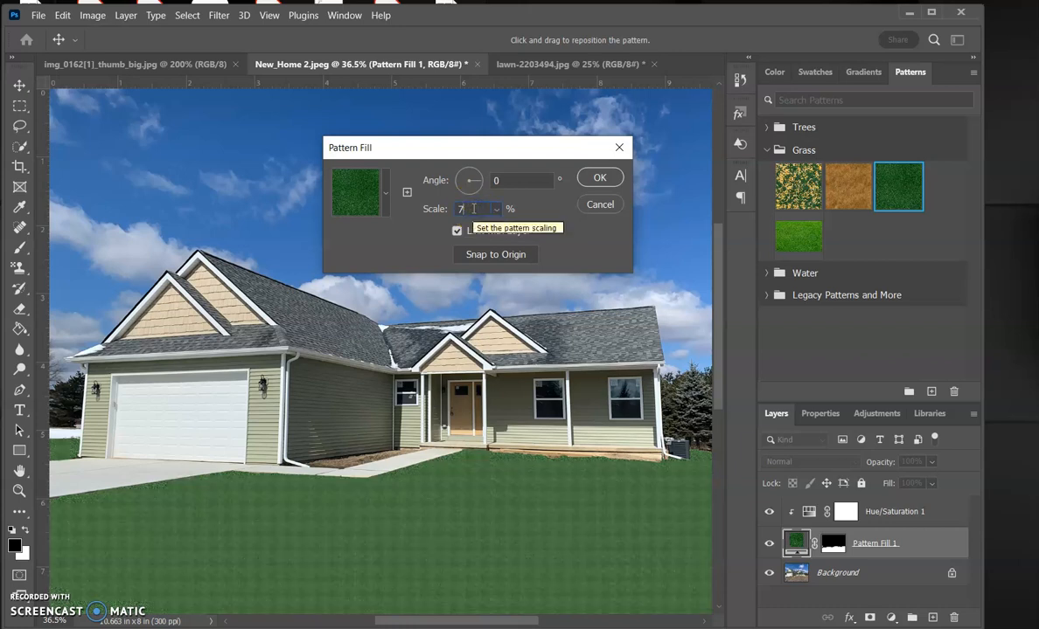
{"action": "type", "text": "0"}
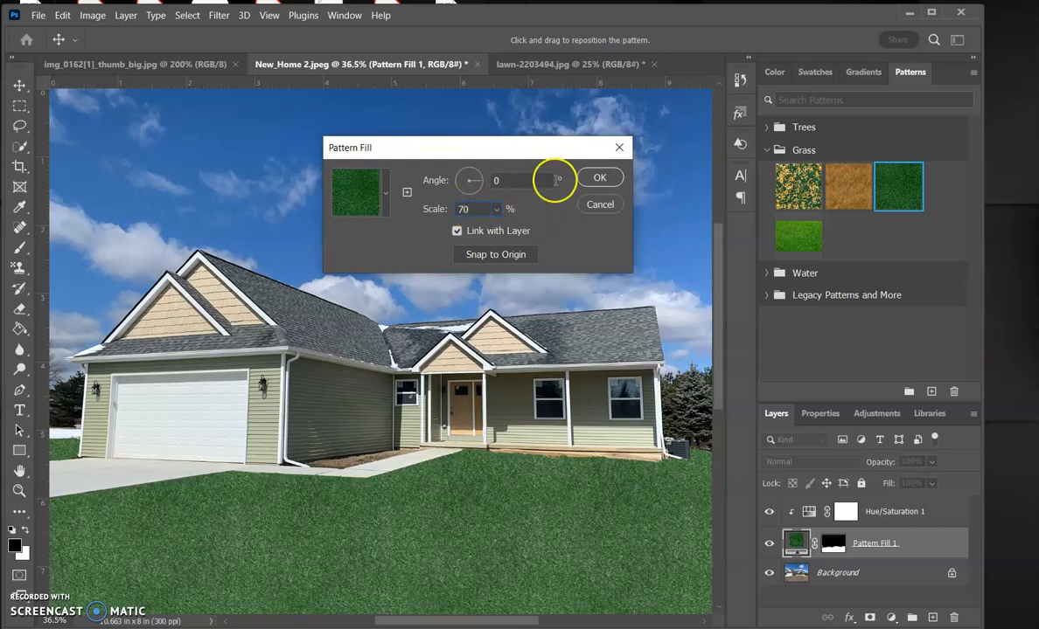
{"action": "left_click", "coordinate": [599, 181]}
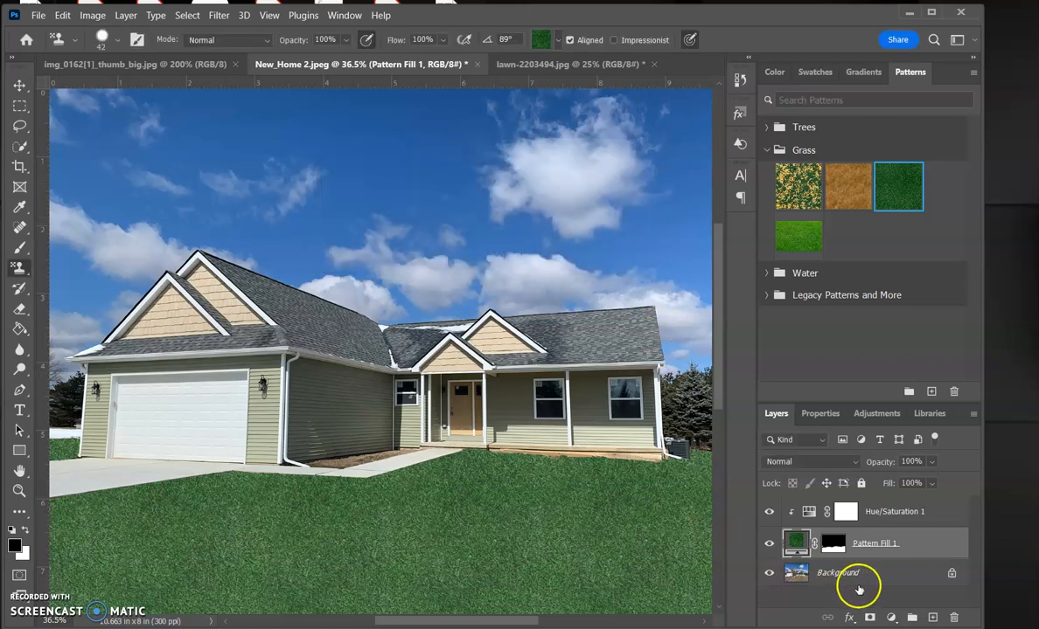
Try applying the lighter Green Grass pattern swatch to the lawn's pattern fill
{"action": "double_click", "coordinate": [794, 545]}
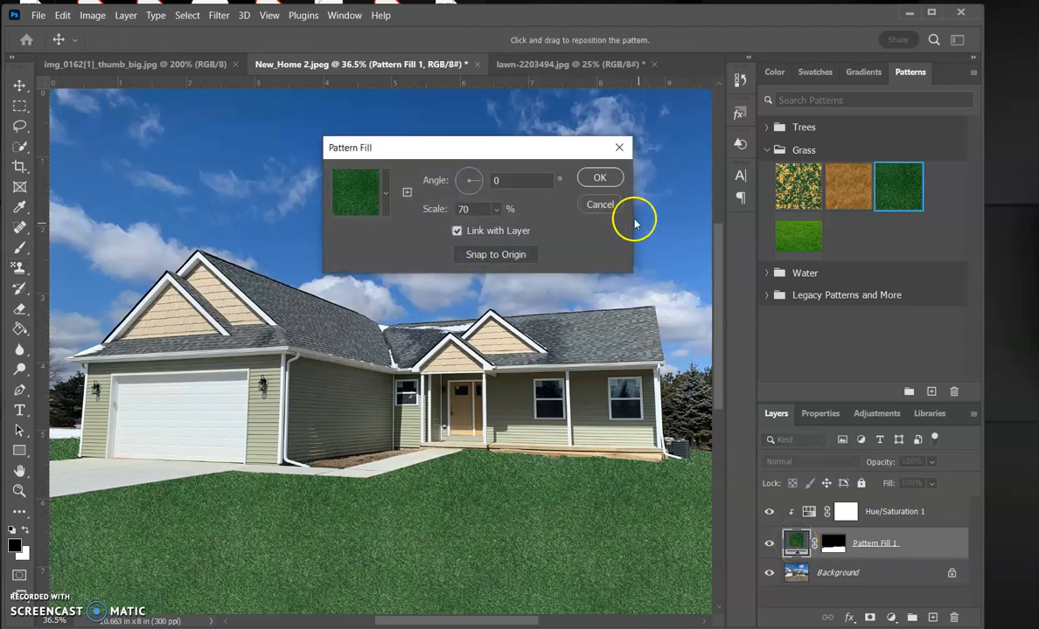
{"action": "left_click", "coordinate": [615, 206]}
{"action": "left_click", "coordinate": [789, 233]}
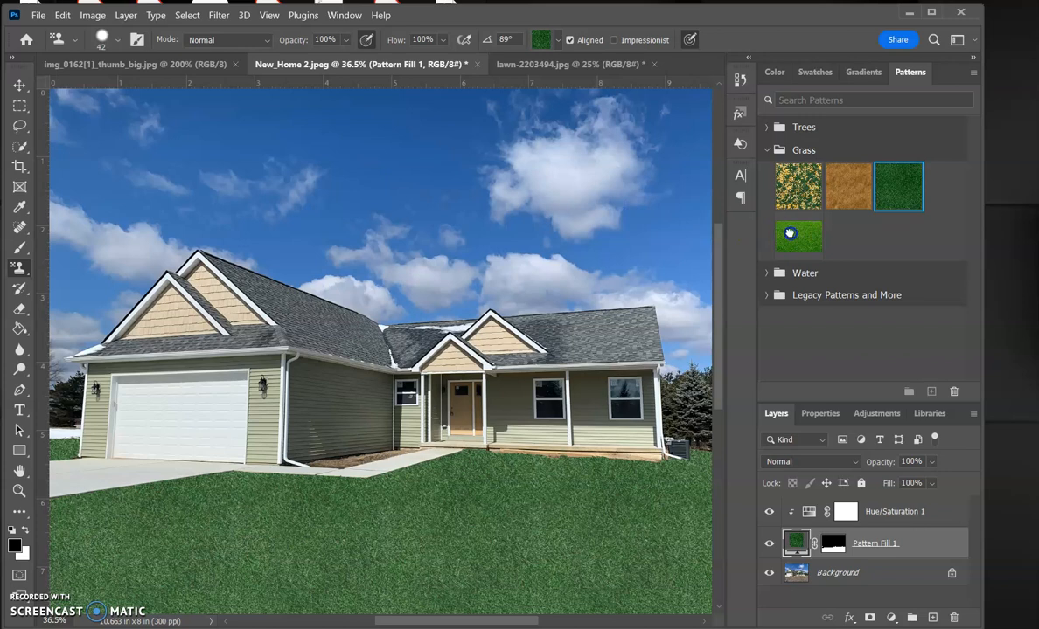